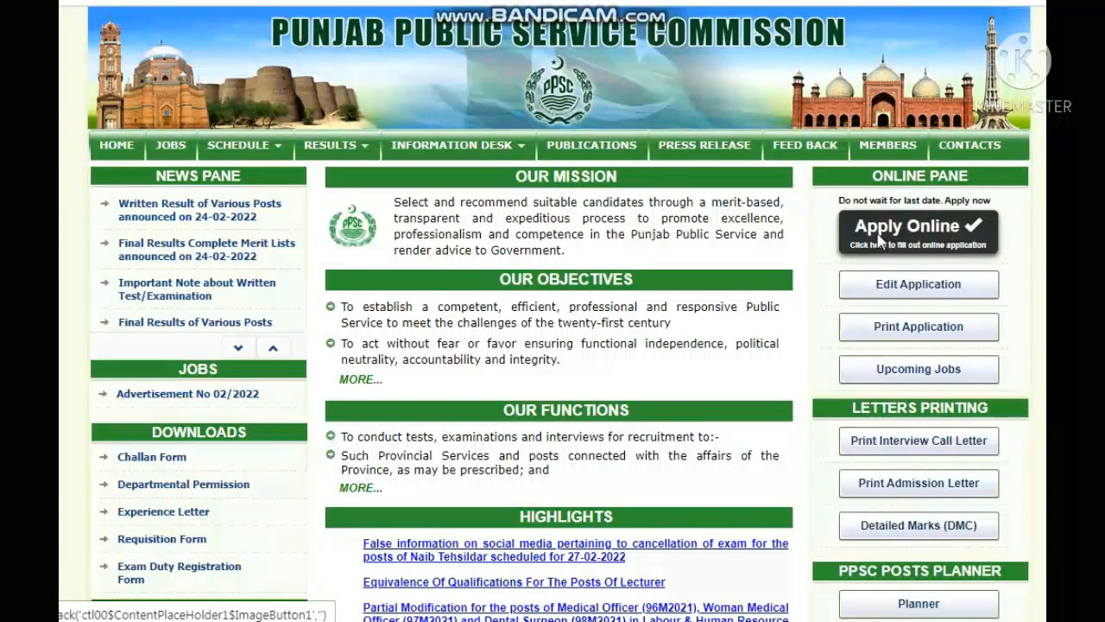
Step: Open Apply Online and browse the 02/2022 advertisement posts to locate Lecturer Islamiat - Male
click(880, 243)
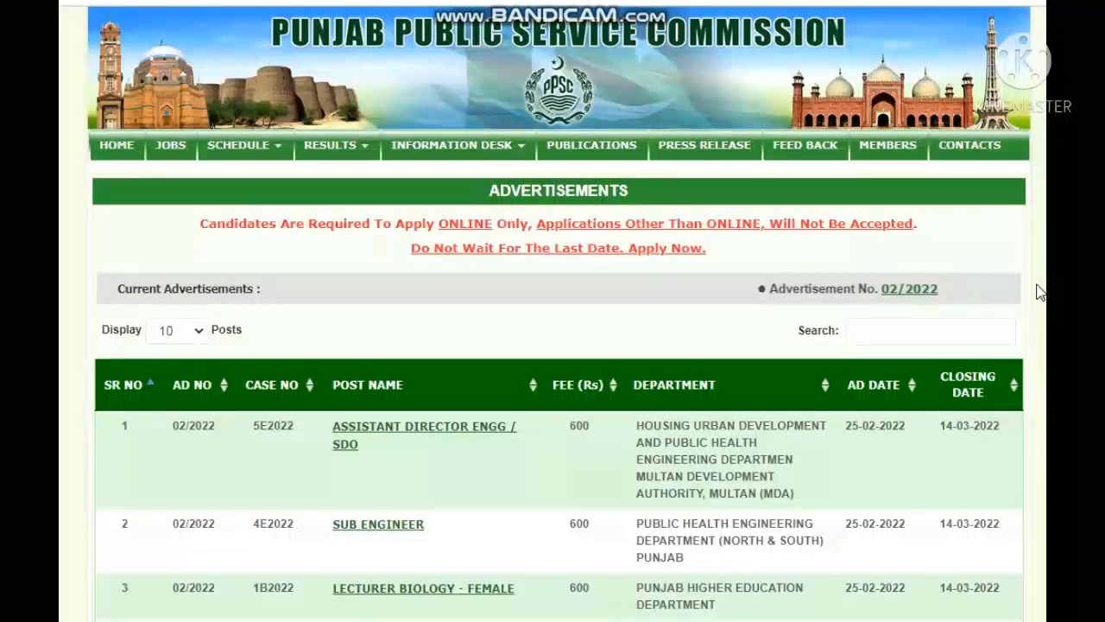
scroll(1040, 294, down, 2)
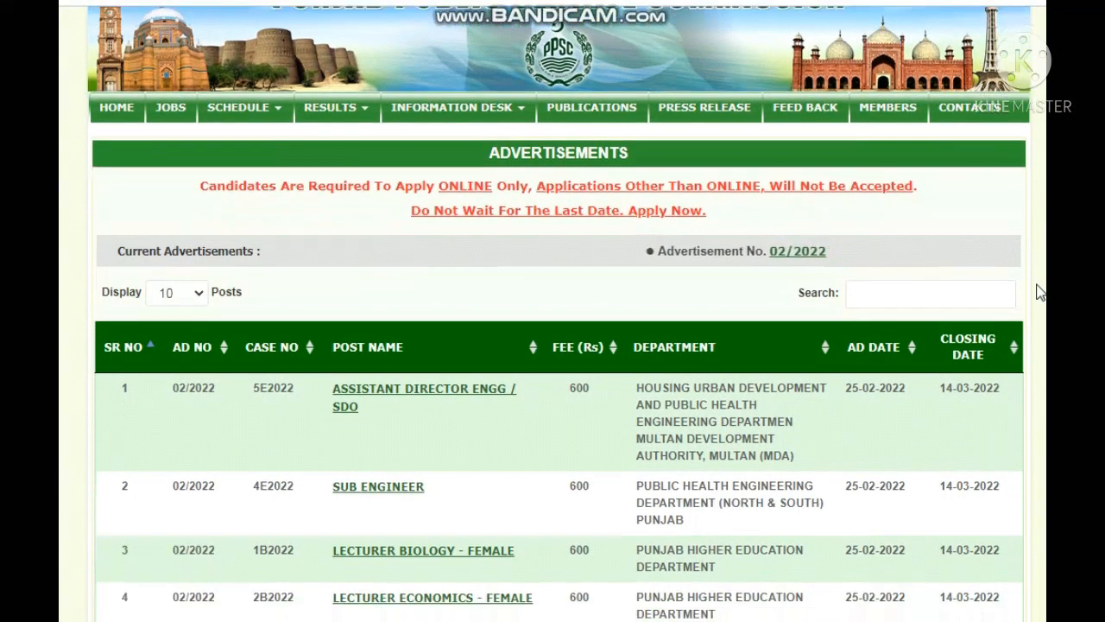
scroll(1040, 293, down, 5)
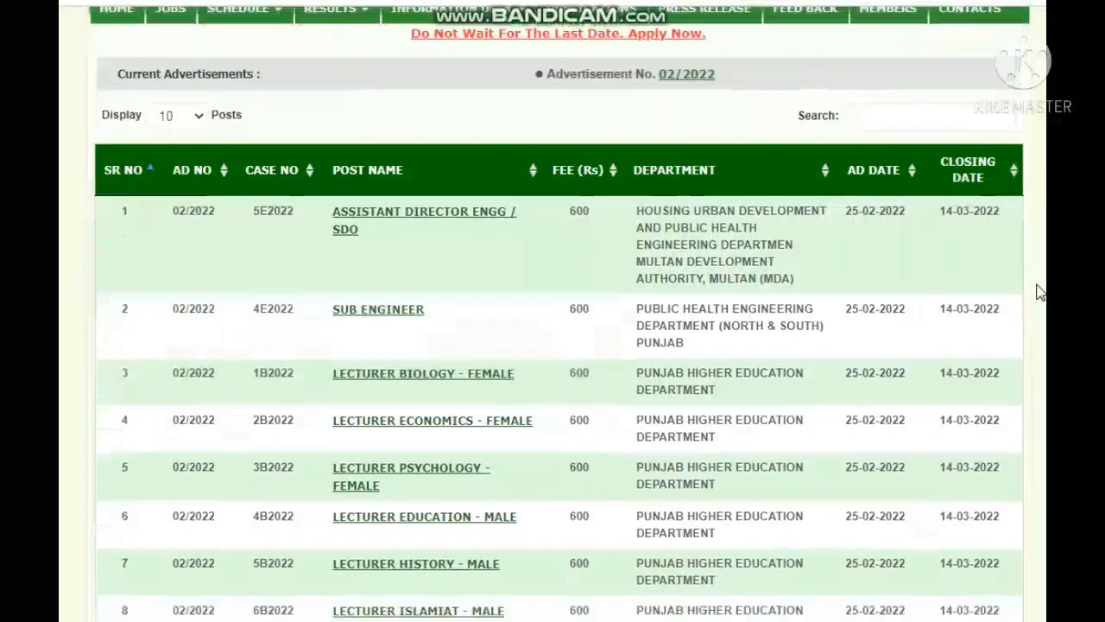
scroll(1040, 294, down, 2)
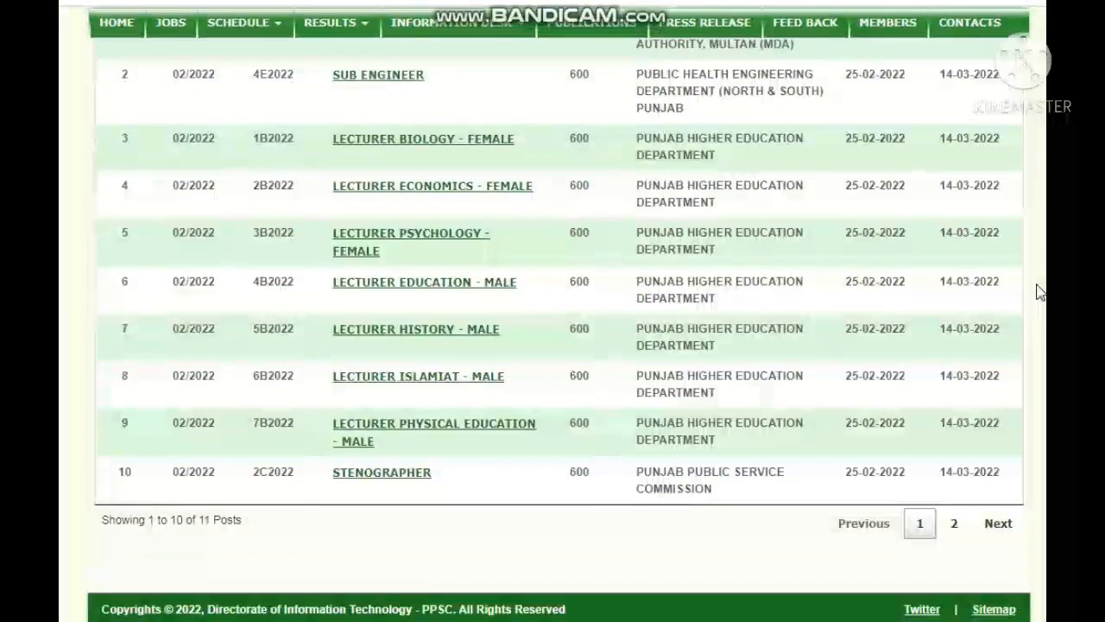
scroll(1040, 294, up, 3)
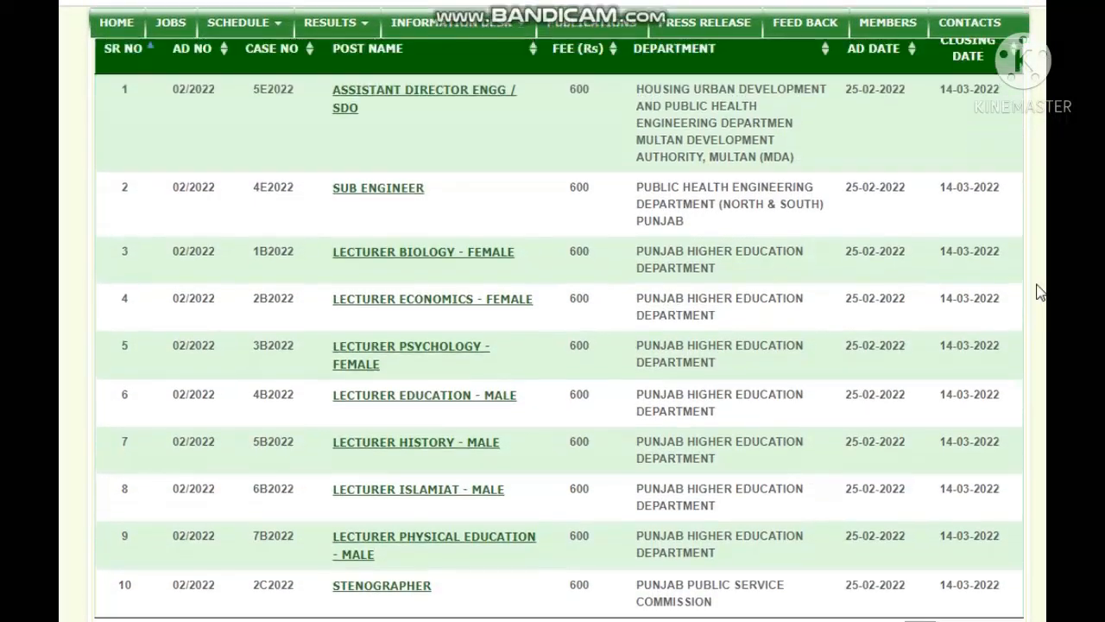
scroll(1040, 294, down, 3)
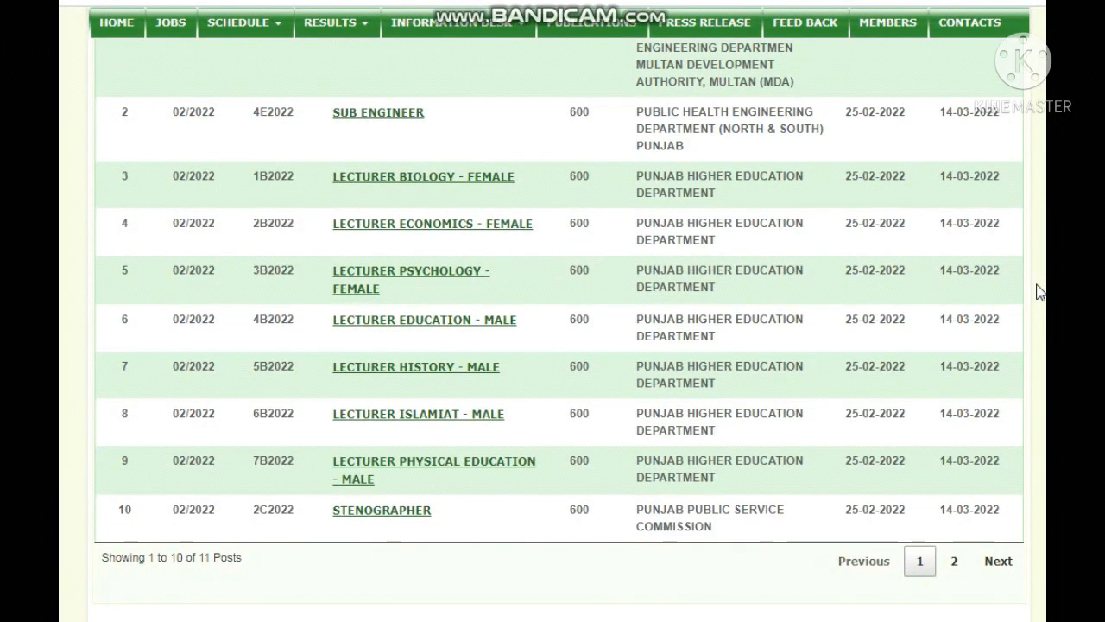
scroll(1040, 293, up, 2)
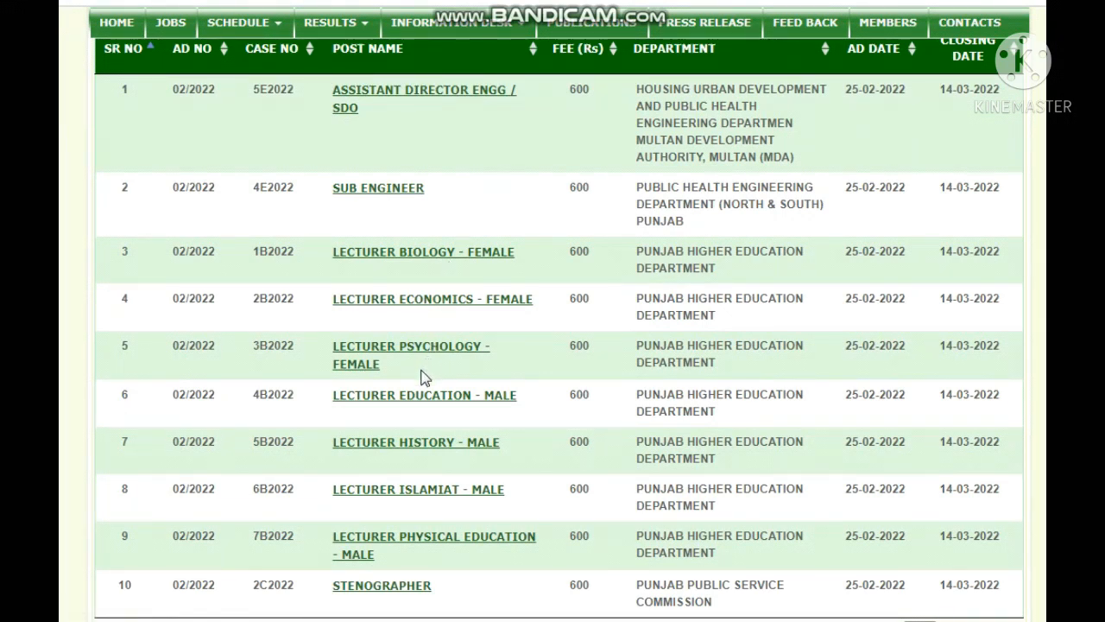
Step: Select Lecturer Islamiat - Male, acknowledge the chances policy and proceed to Fill Up Form
click(397, 490)
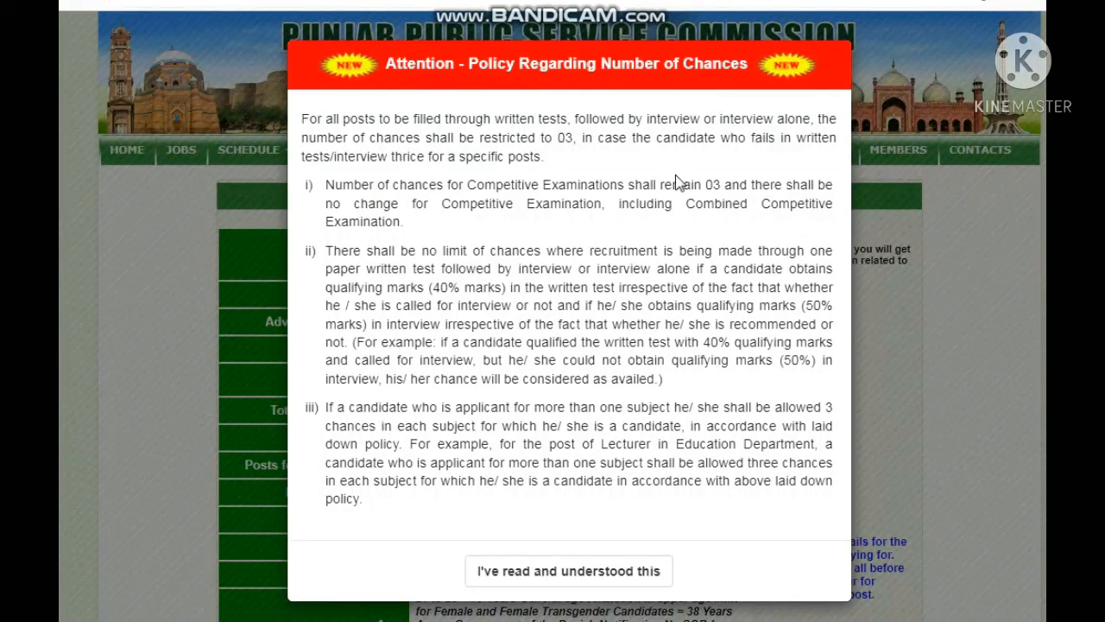
click(567, 573)
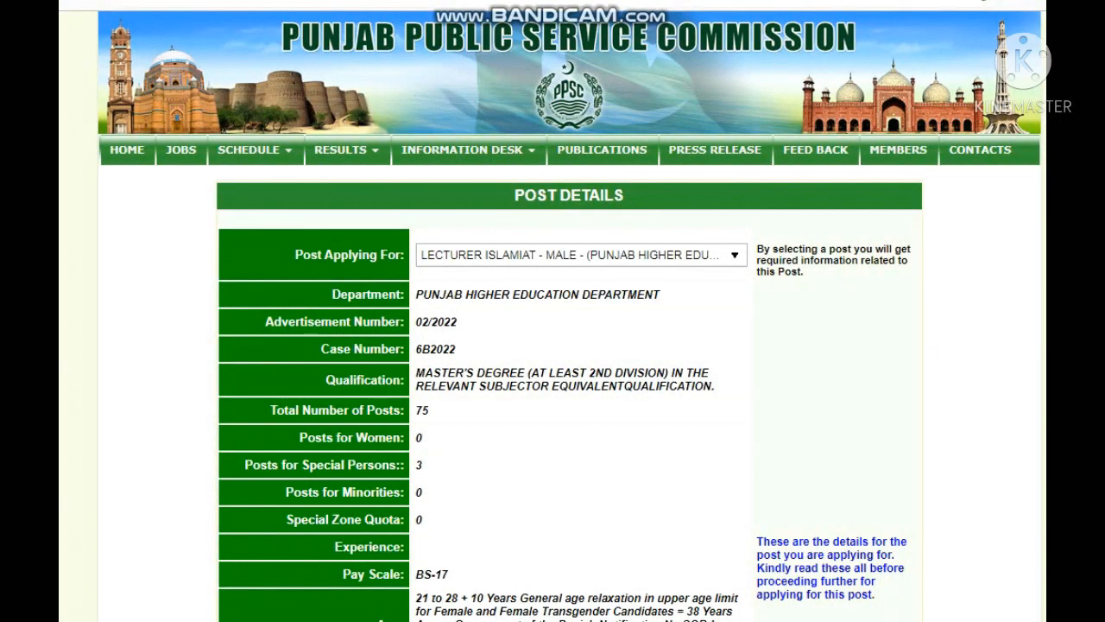
scroll(1034, 190, down, 3)
scroll(570, 311, down, 4)
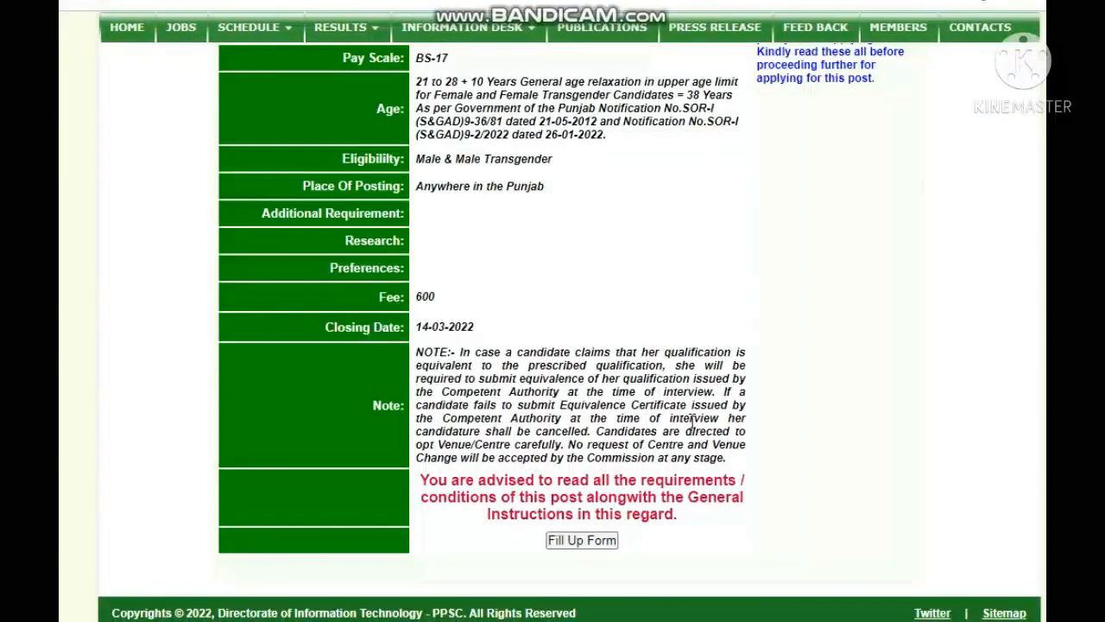
click(581, 543)
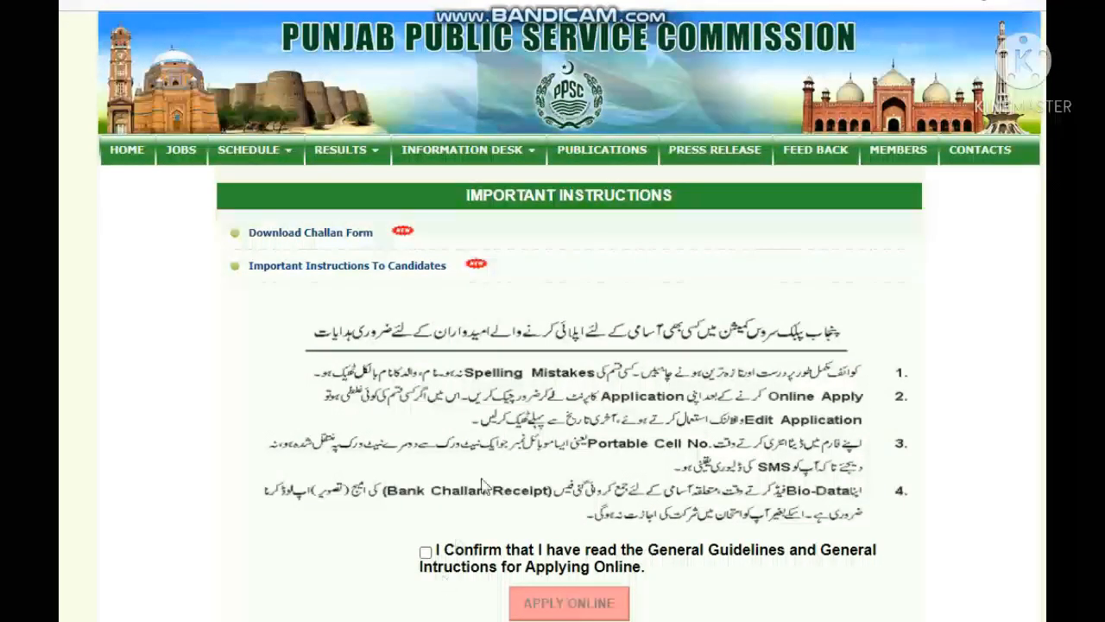
Step: Confirm the Important Instructions and start the online application
click(425, 554)
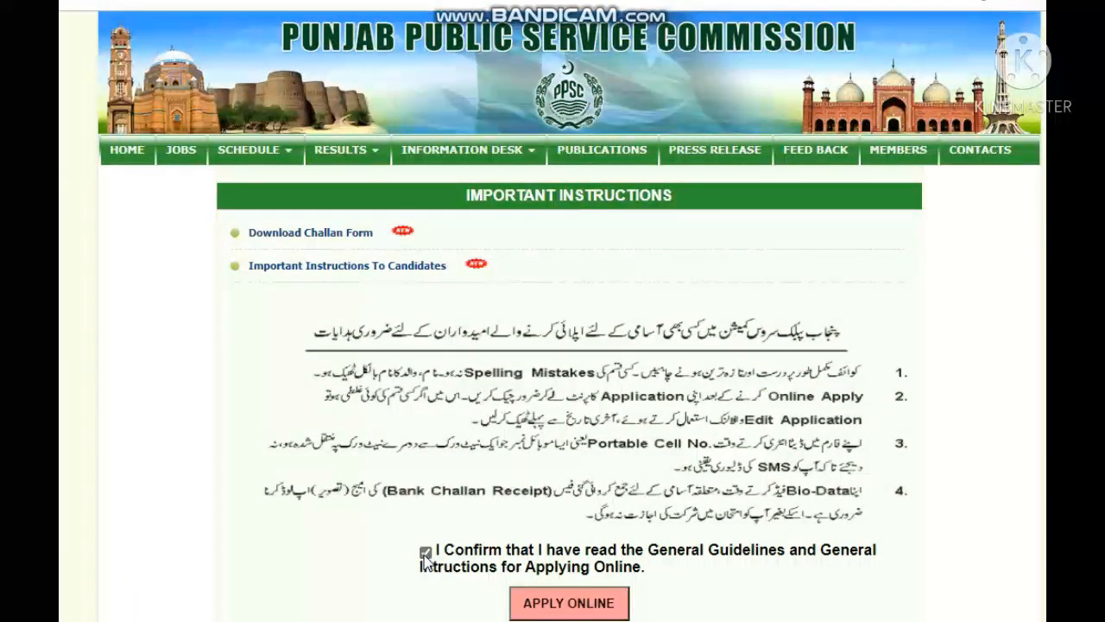
click(542, 612)
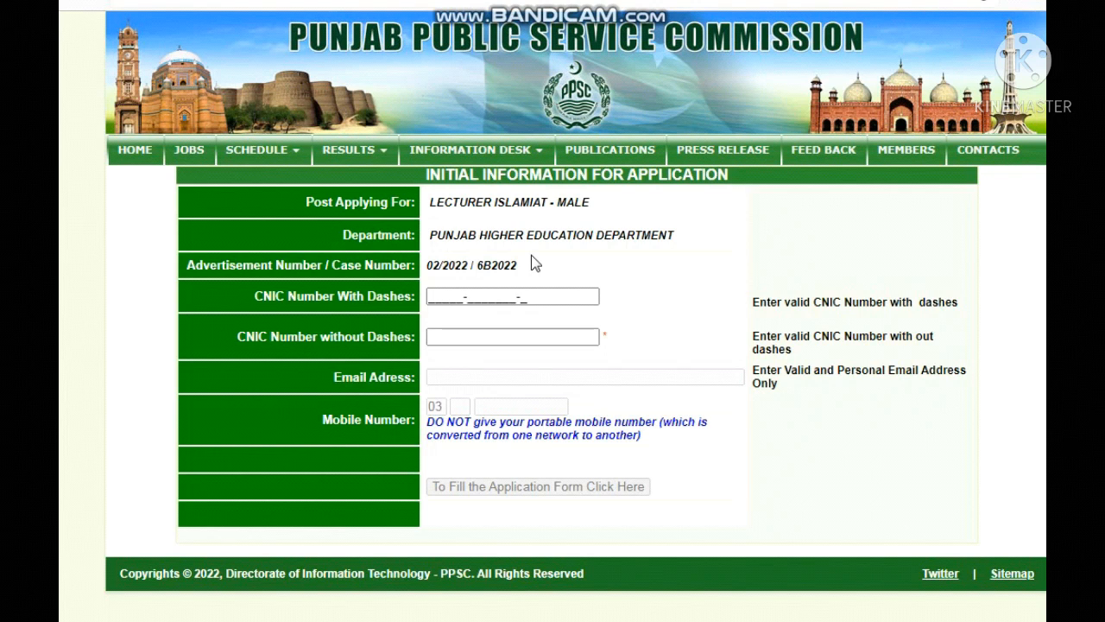
Step: Enter the applicant's CNIC number with and without dashes to unlock the remaining fields
click(436, 296)
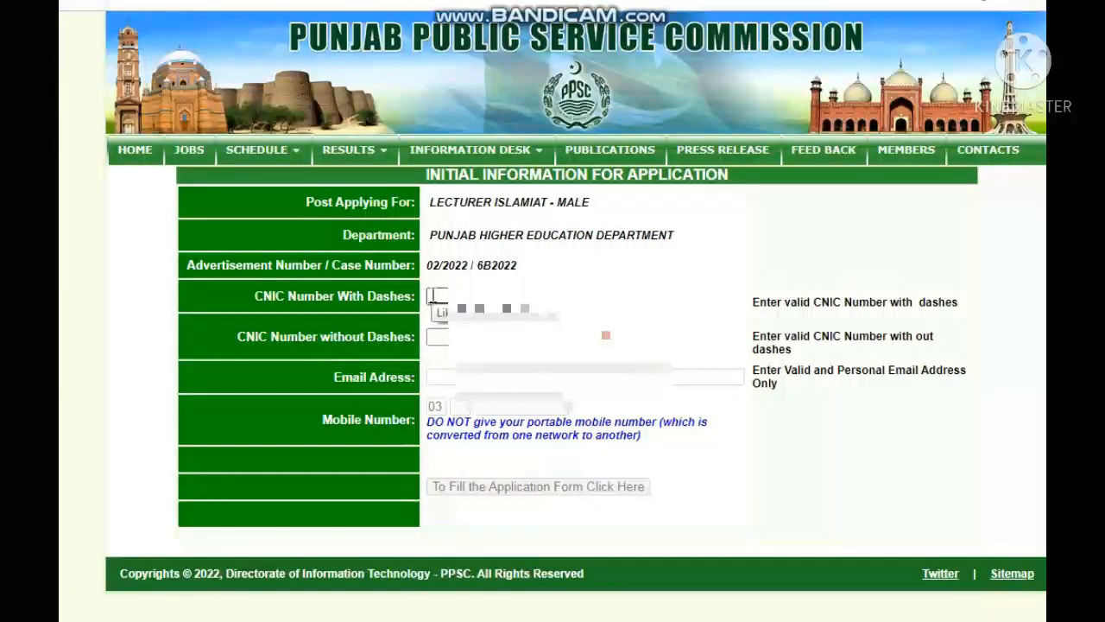
click(433, 295)
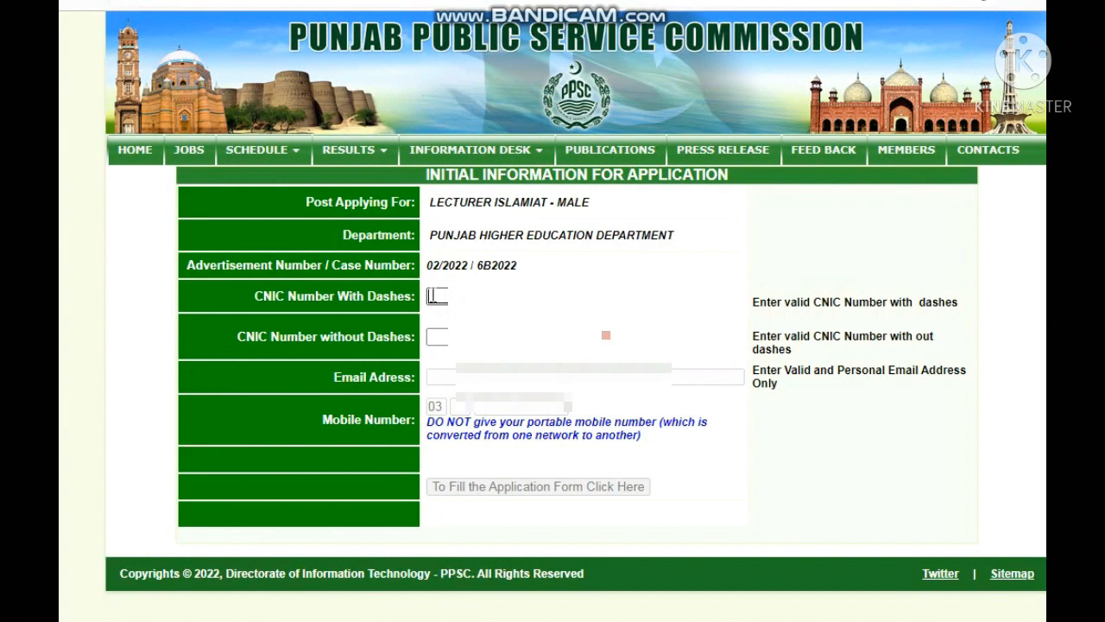
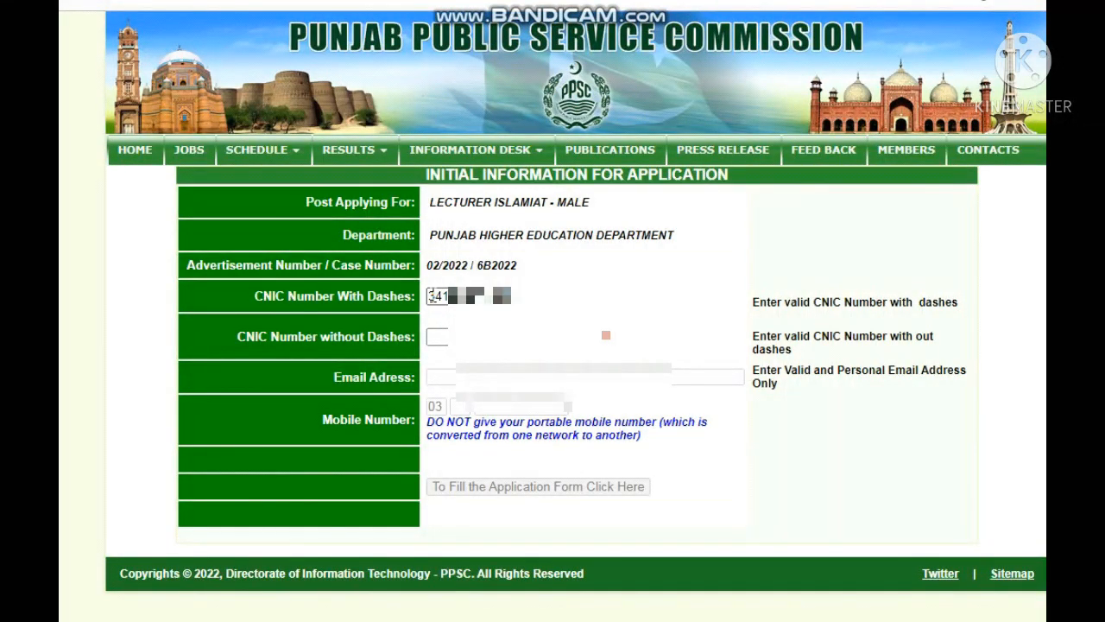
click(432, 335)
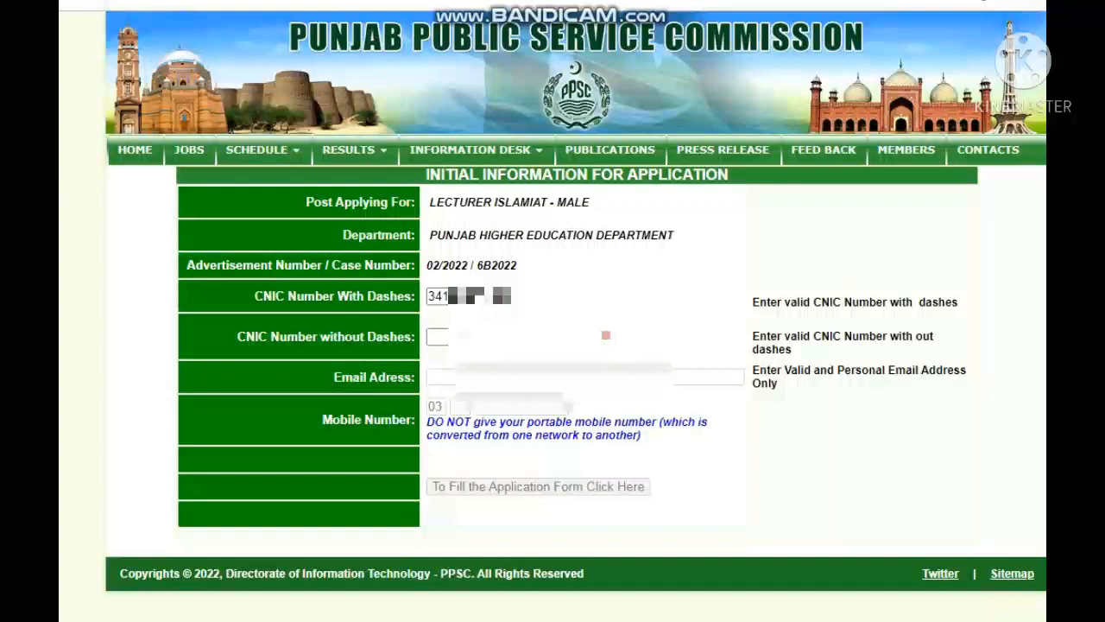
text(-1)
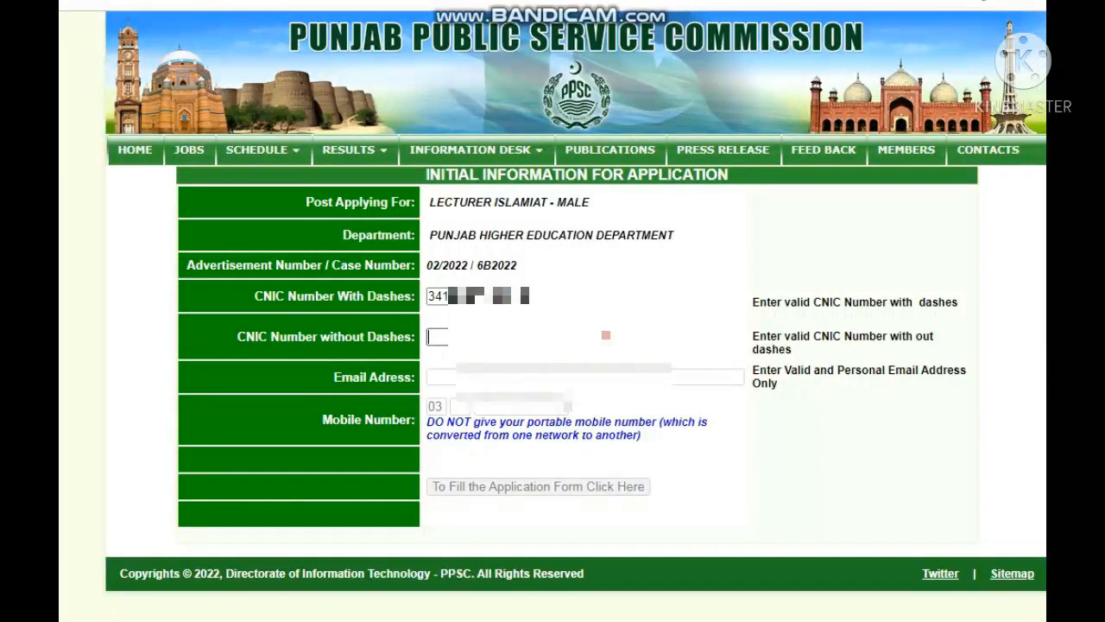
text(341*******)
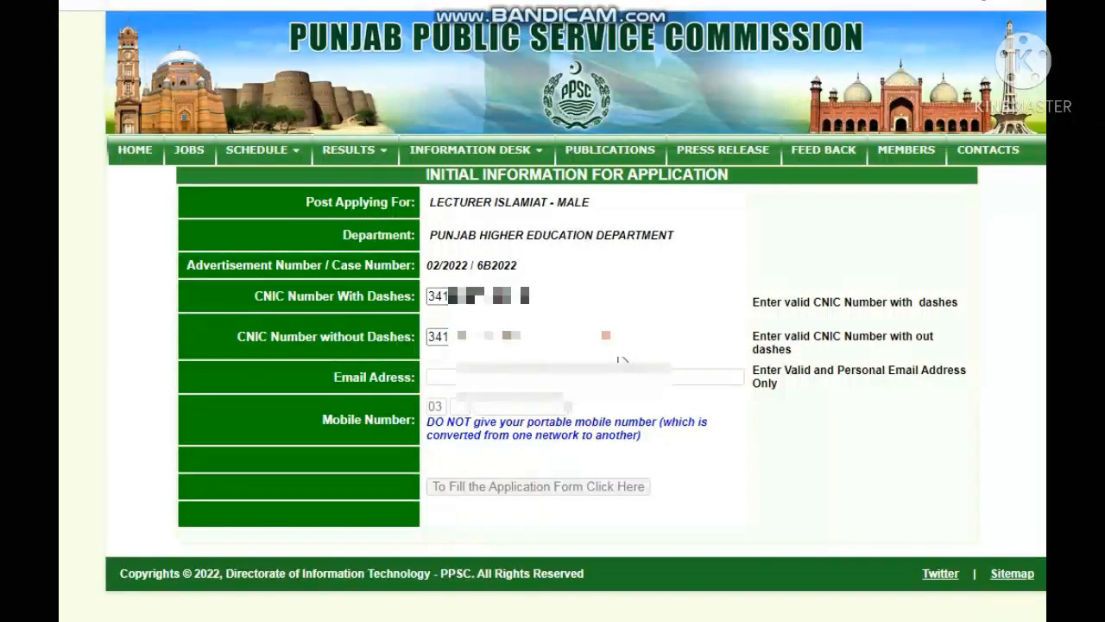
key(Tab)
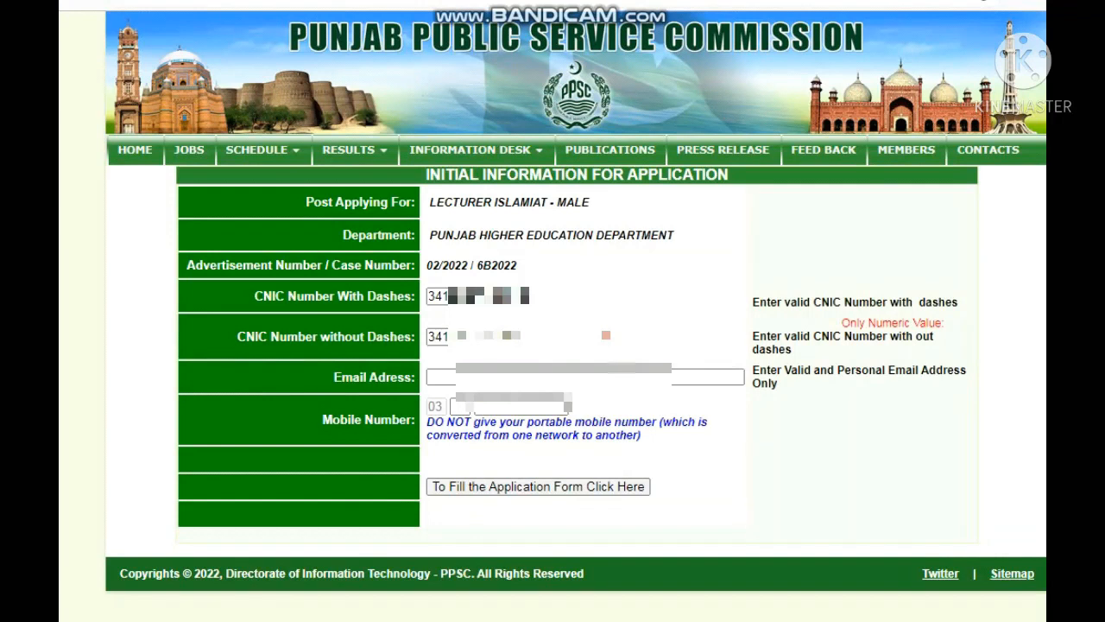
click(451, 378)
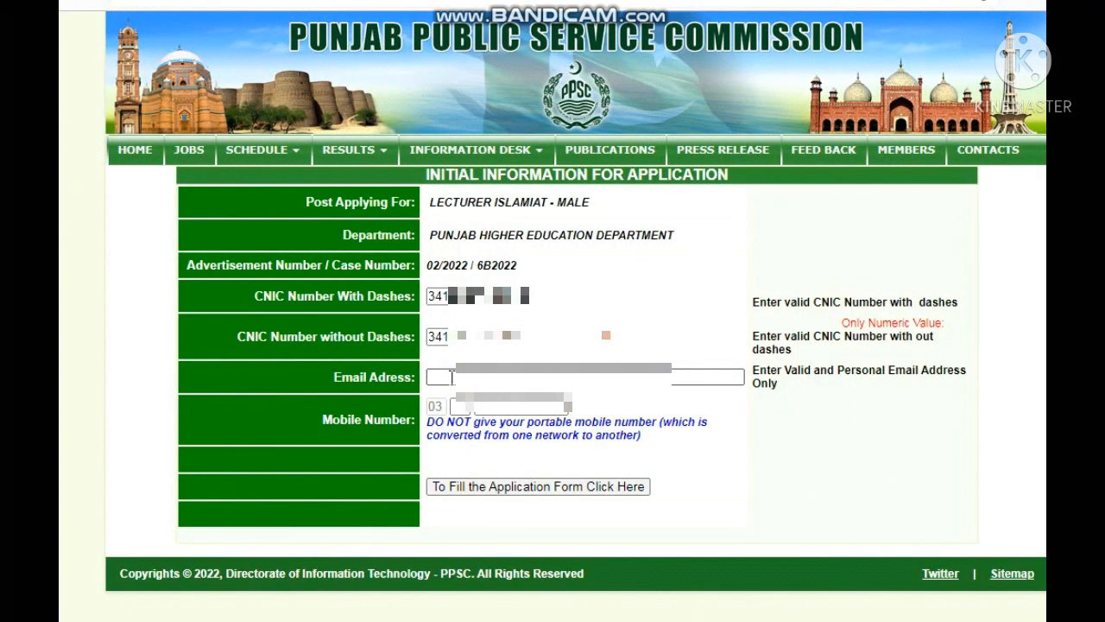
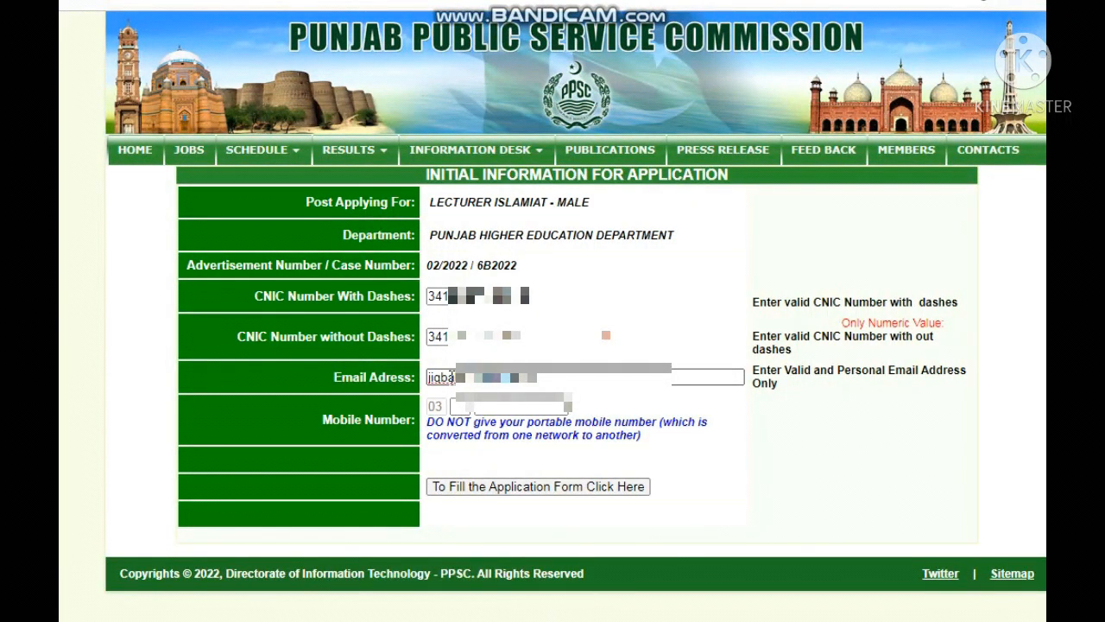
Step: Fill in the applicant's e-mail address and the mobile network code and number
click(509, 403)
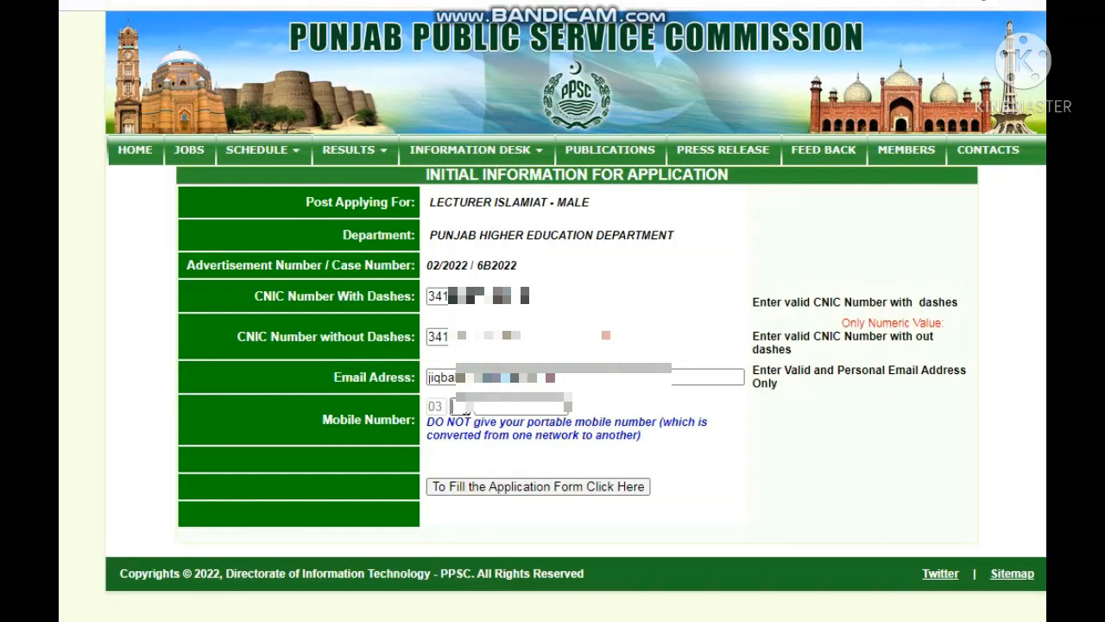
text(0)
click(509, 407)
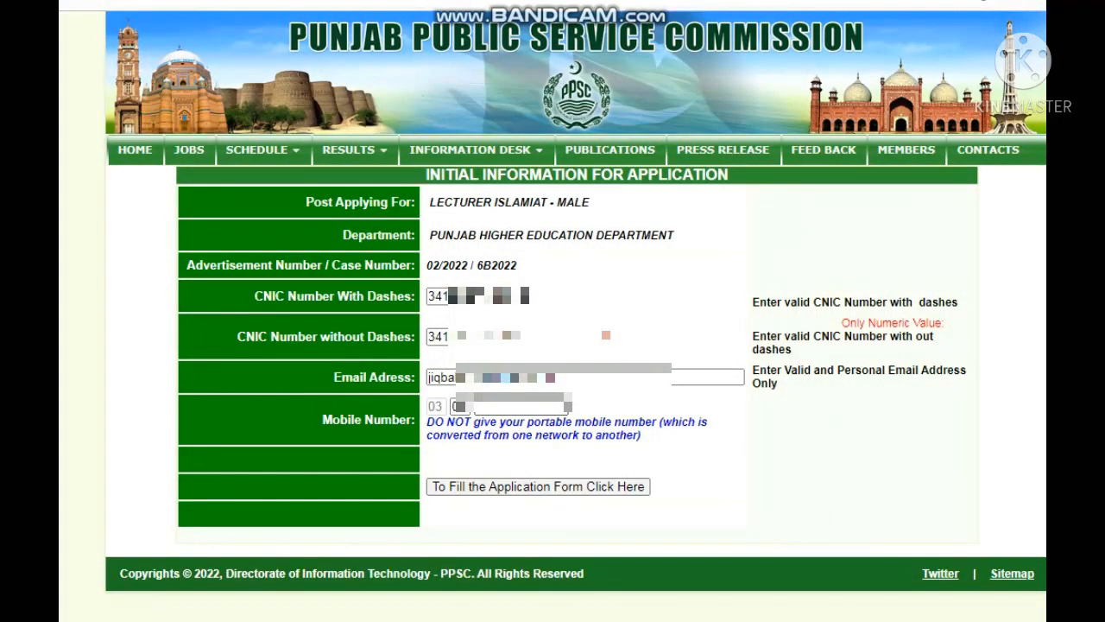
text(******)
click(740, 444)
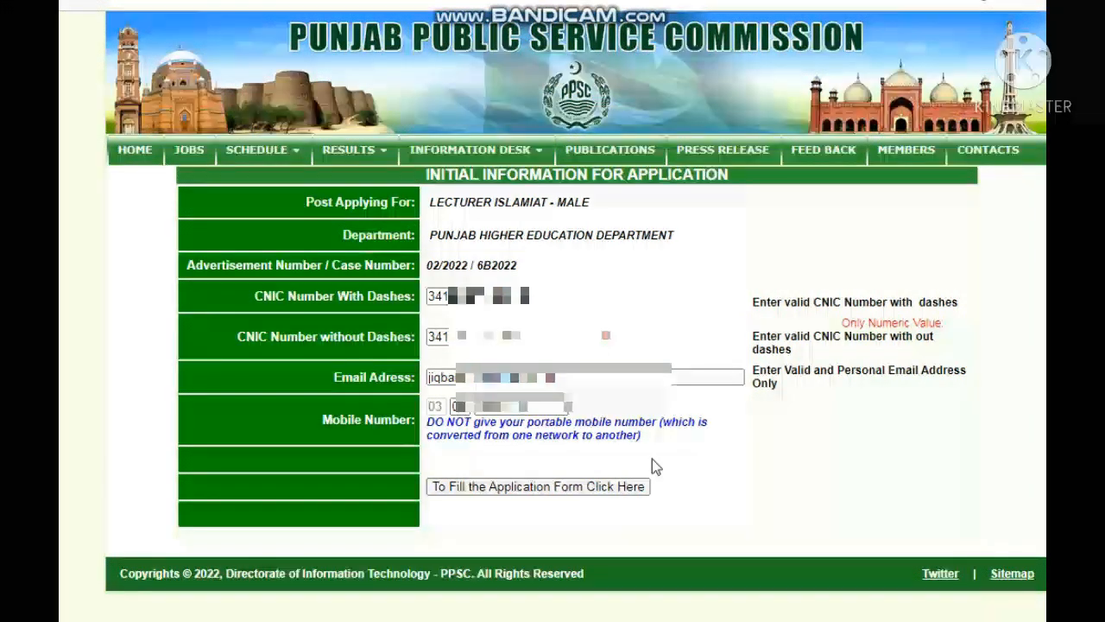
Step: Submit the initial details and choose Male as Gender on the full form
click(537, 488)
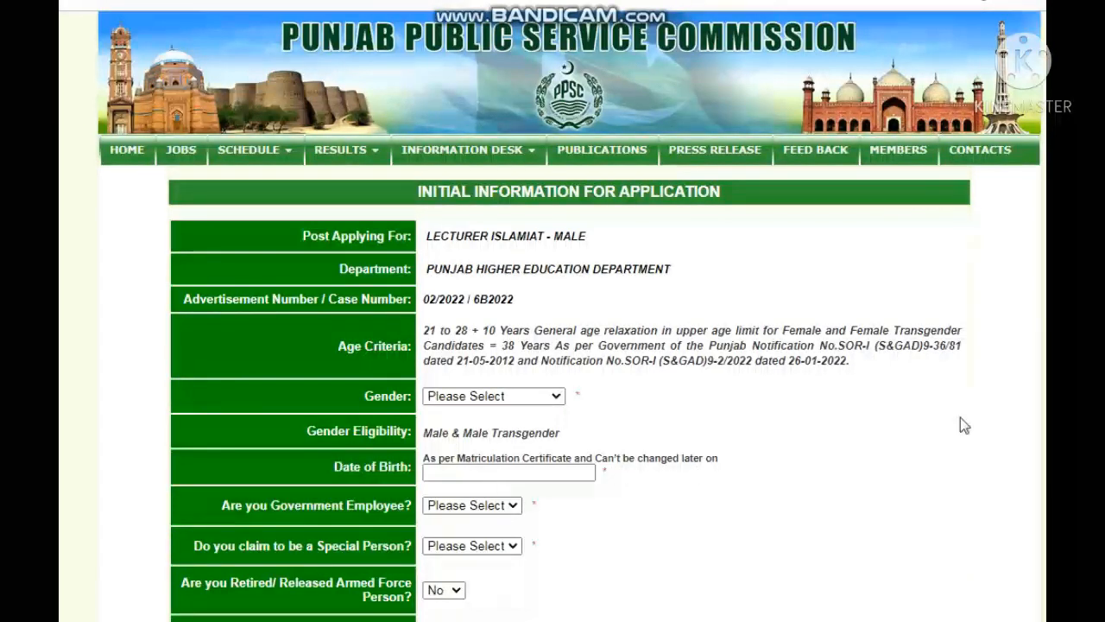
scroll(1008, 416, down, 1)
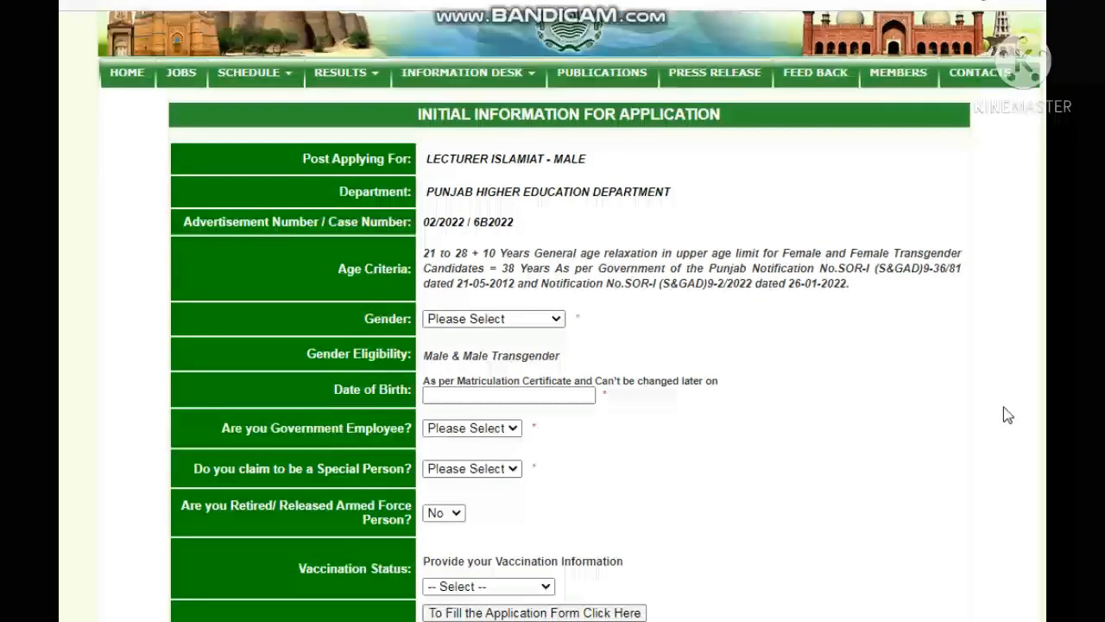
scroll(1008, 415, down, 1)
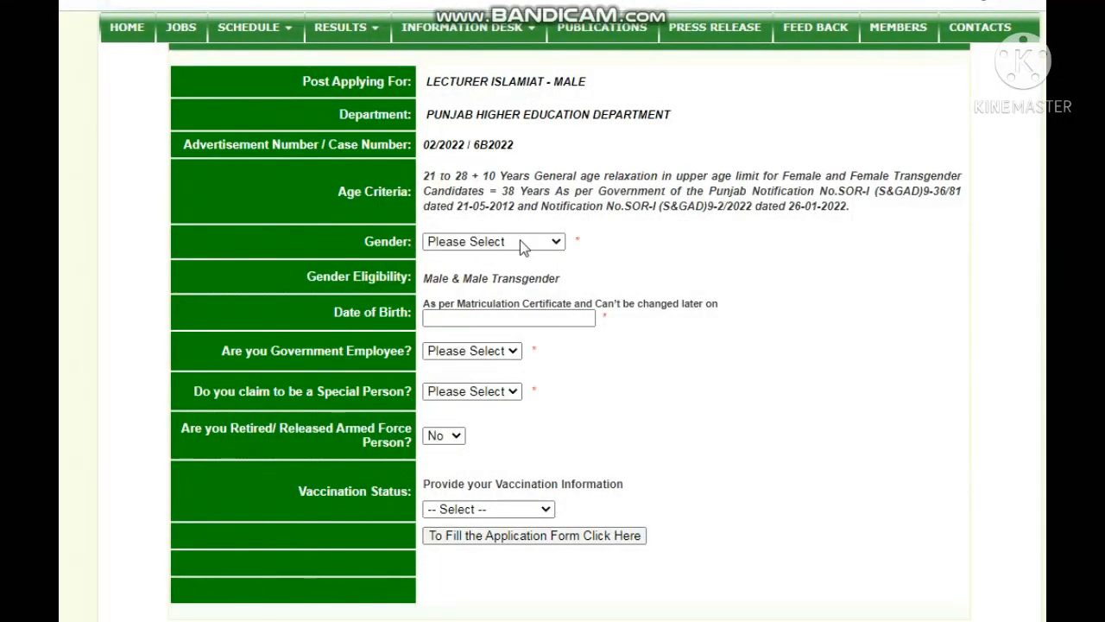
click(557, 243)
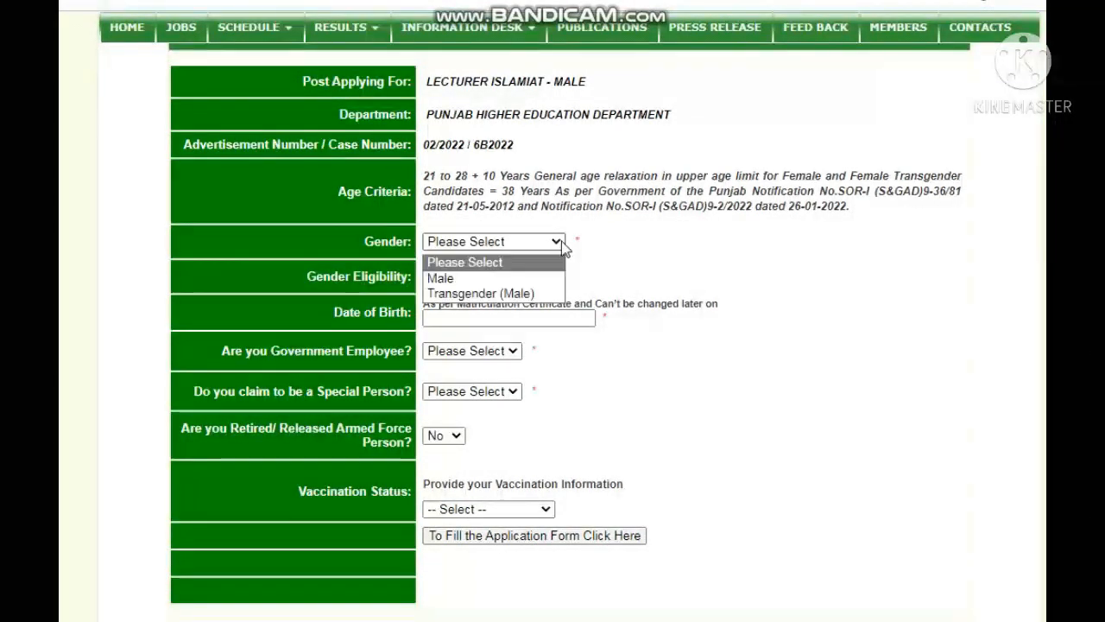
click(496, 278)
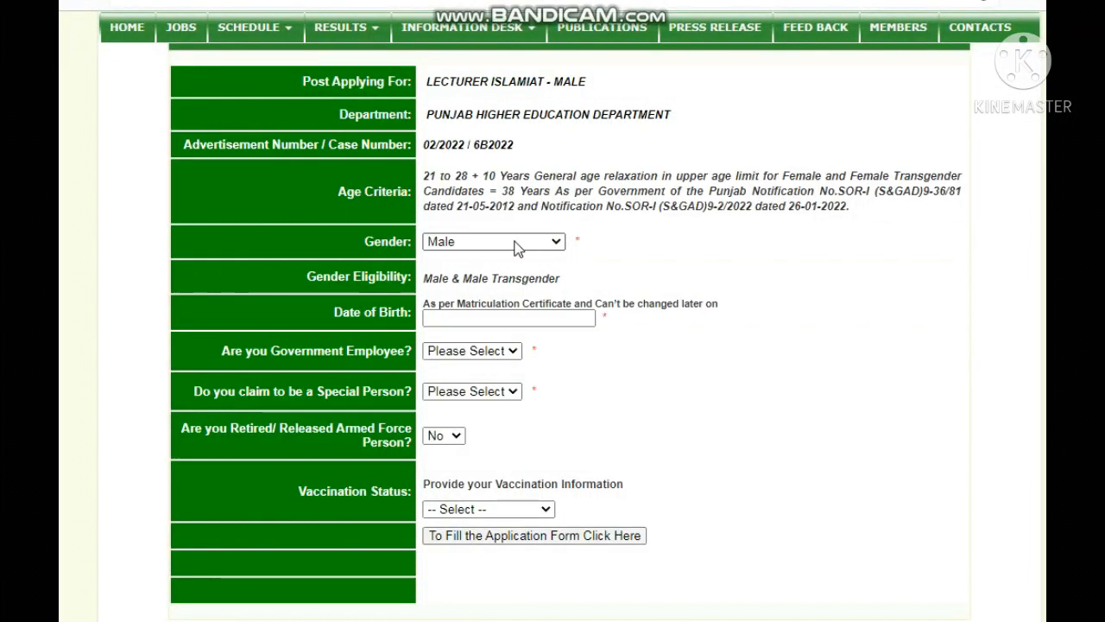
Step: Pick 06-06-1995 as Date of Birth via the year, month and day picker
click(453, 318)
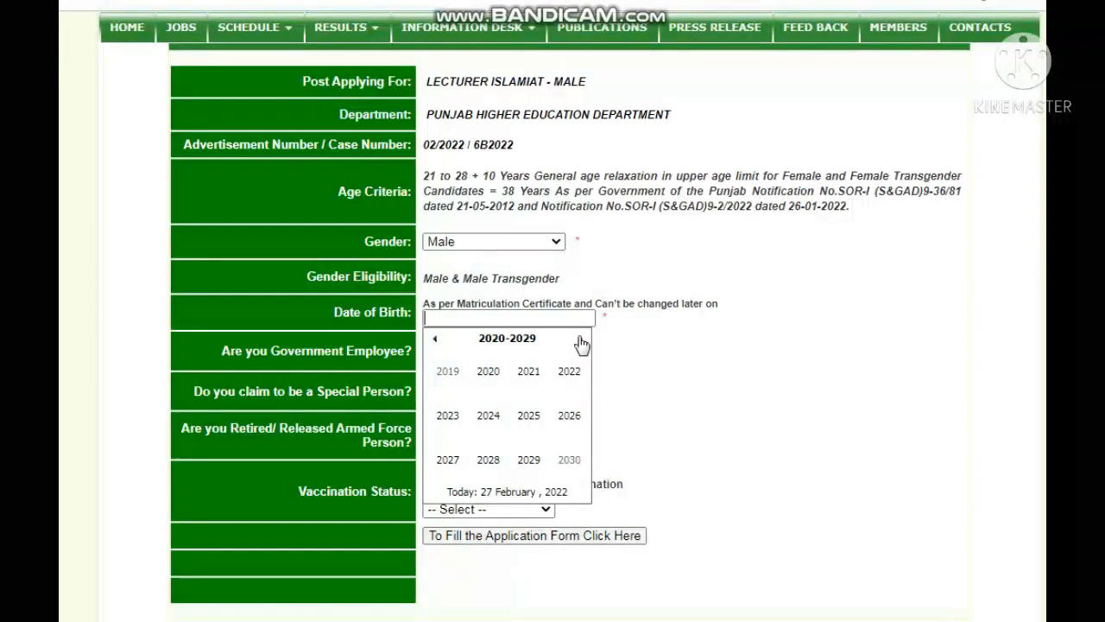
click(435, 339)
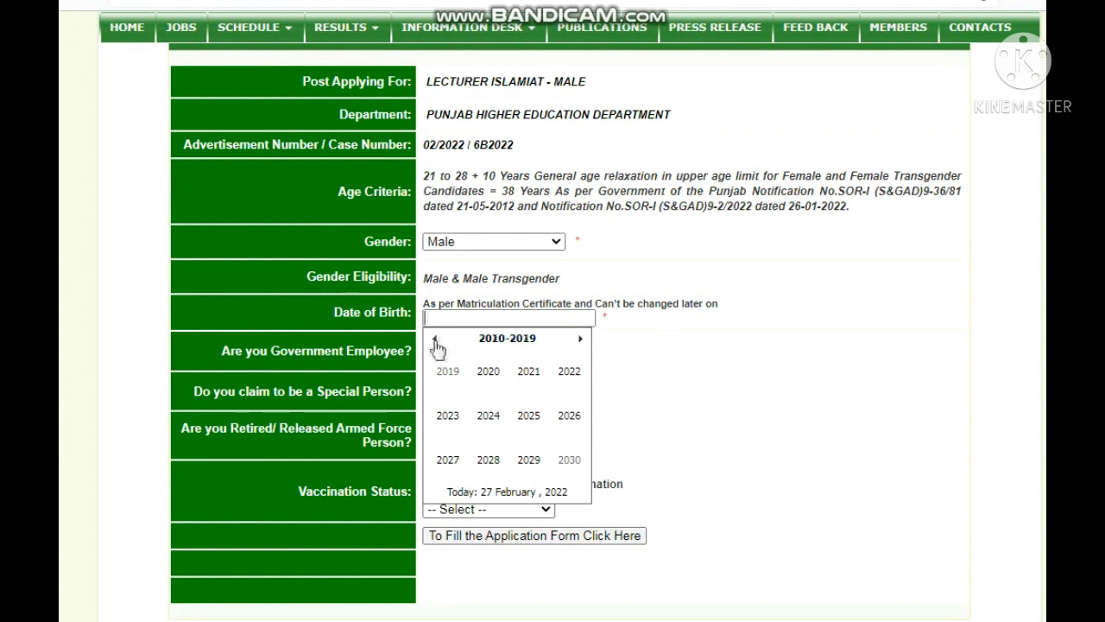
click(436, 338)
click(435, 339)
click(435, 340)
click(436, 340)
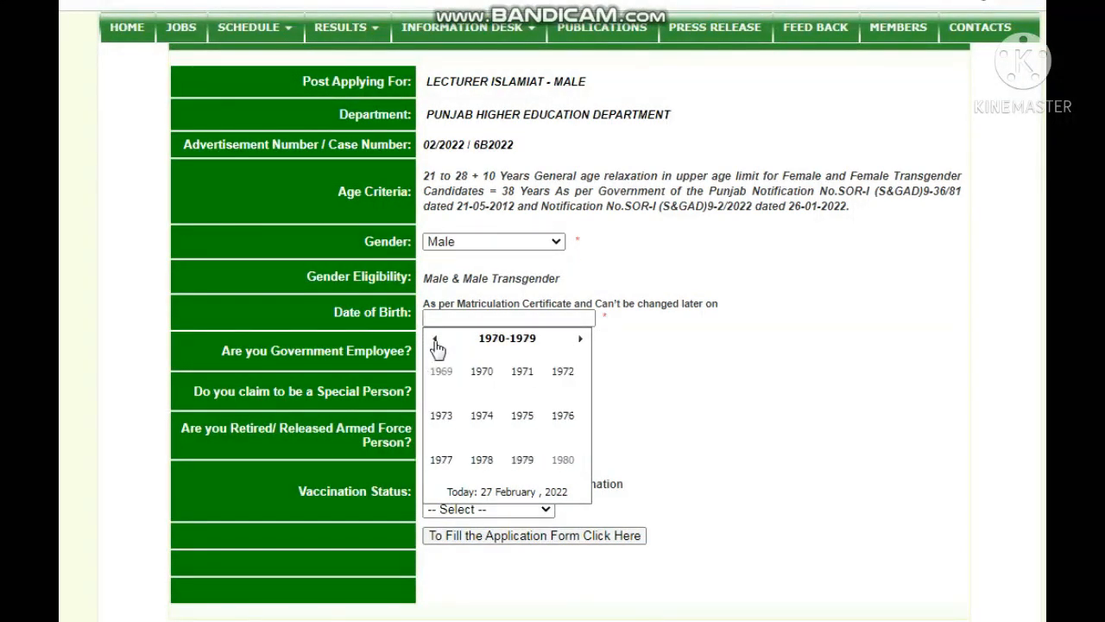
click(436, 340)
click(585, 346)
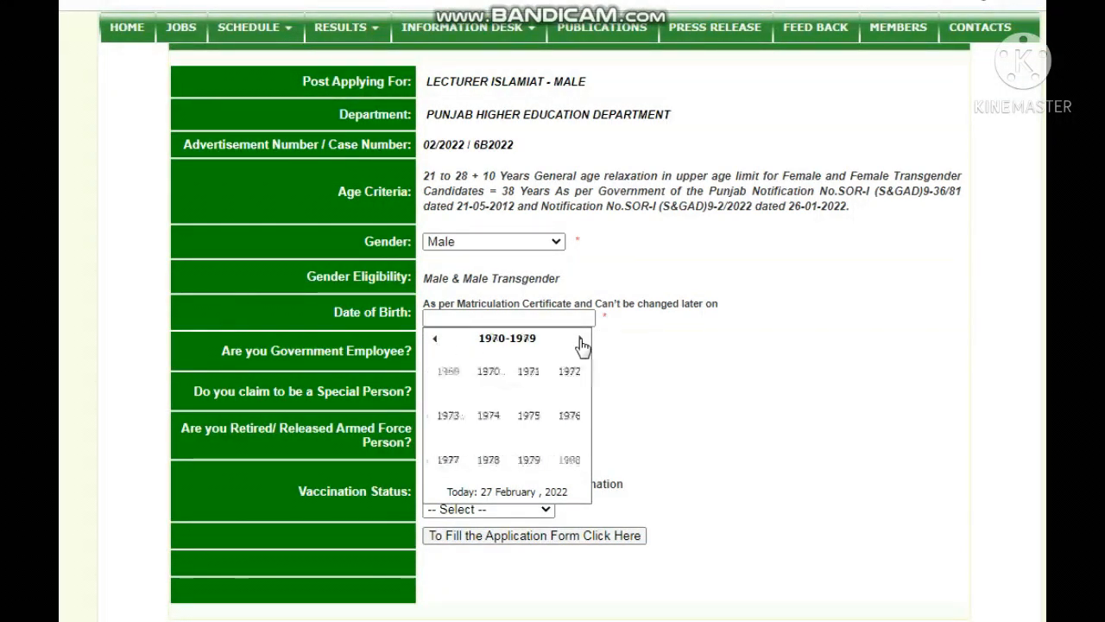
click(583, 346)
click(582, 345)
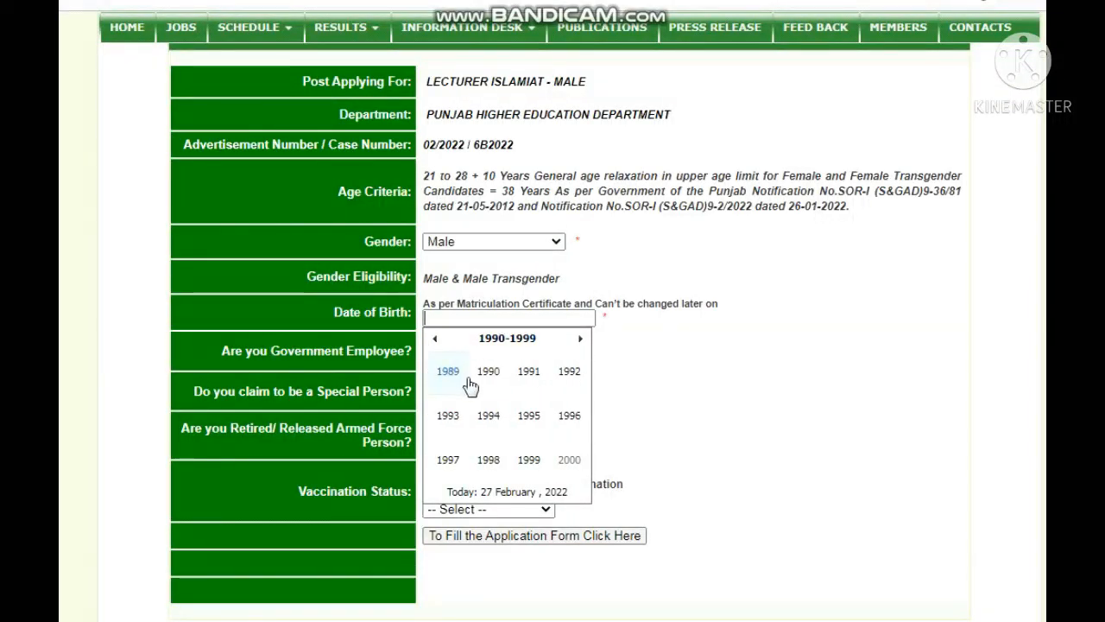
click(530, 417)
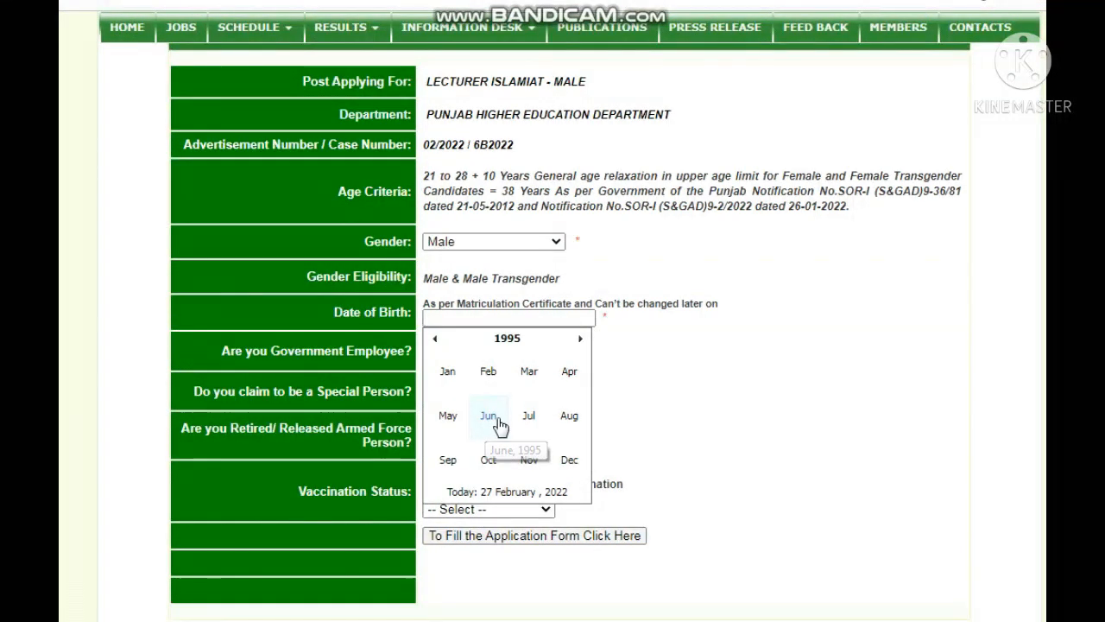
click(502, 423)
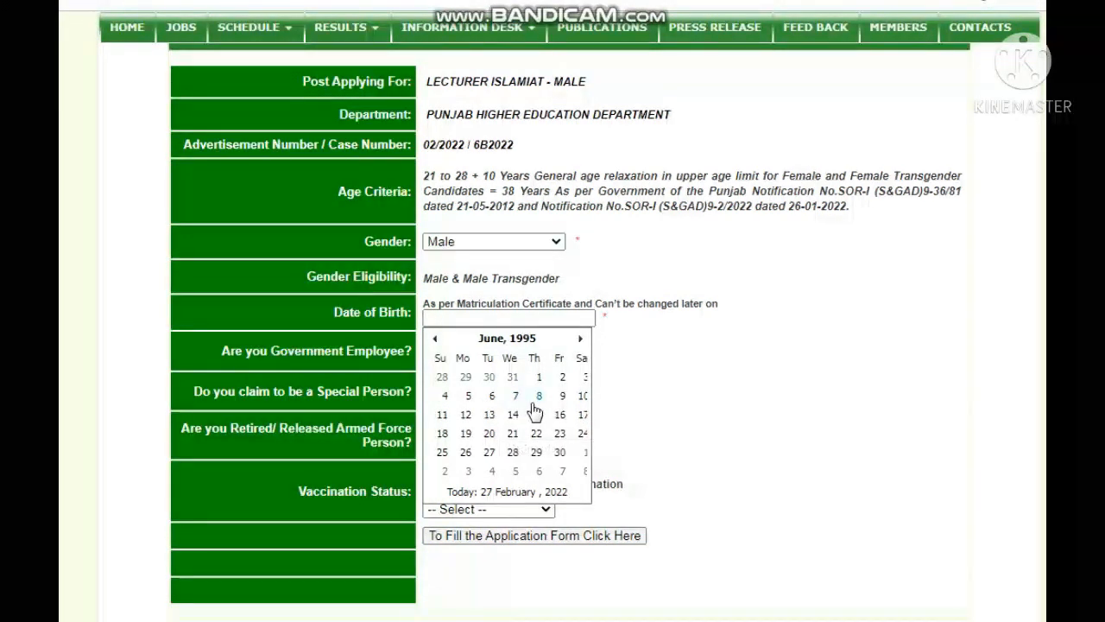
click(491, 396)
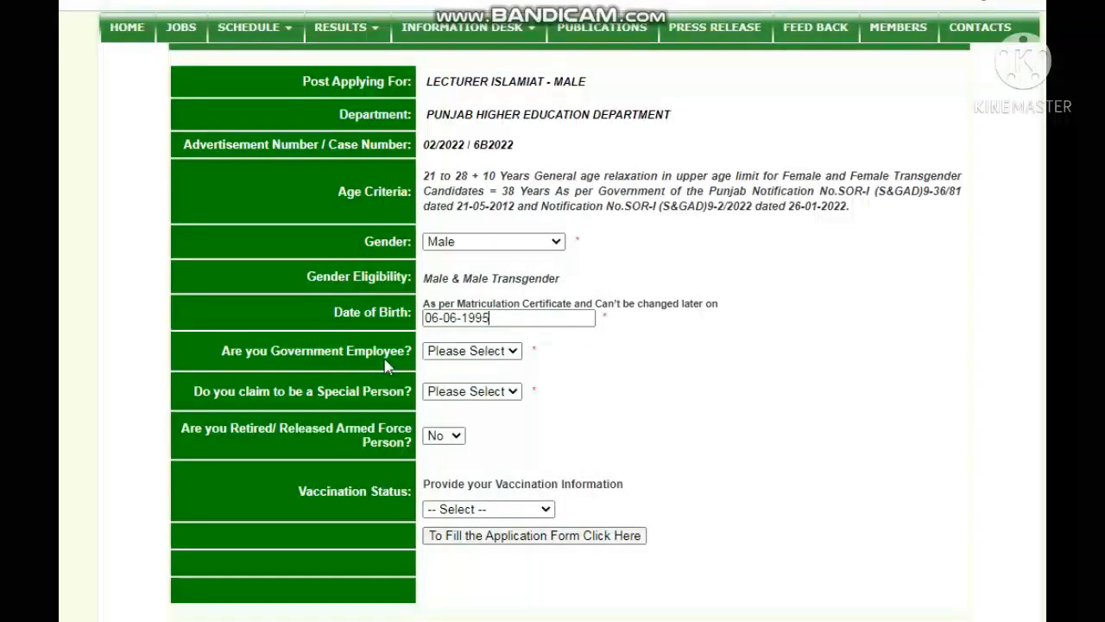
click(512, 354)
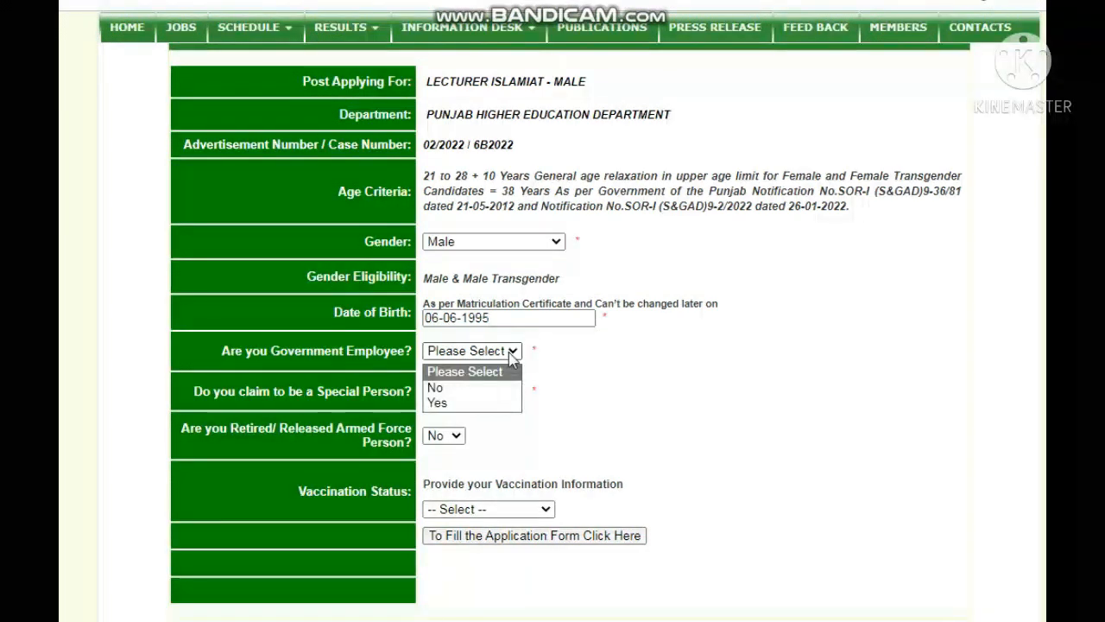
Step: Answer No for government employee, special person and armed force; set vaccination to Fully Vaccinated
click(443, 386)
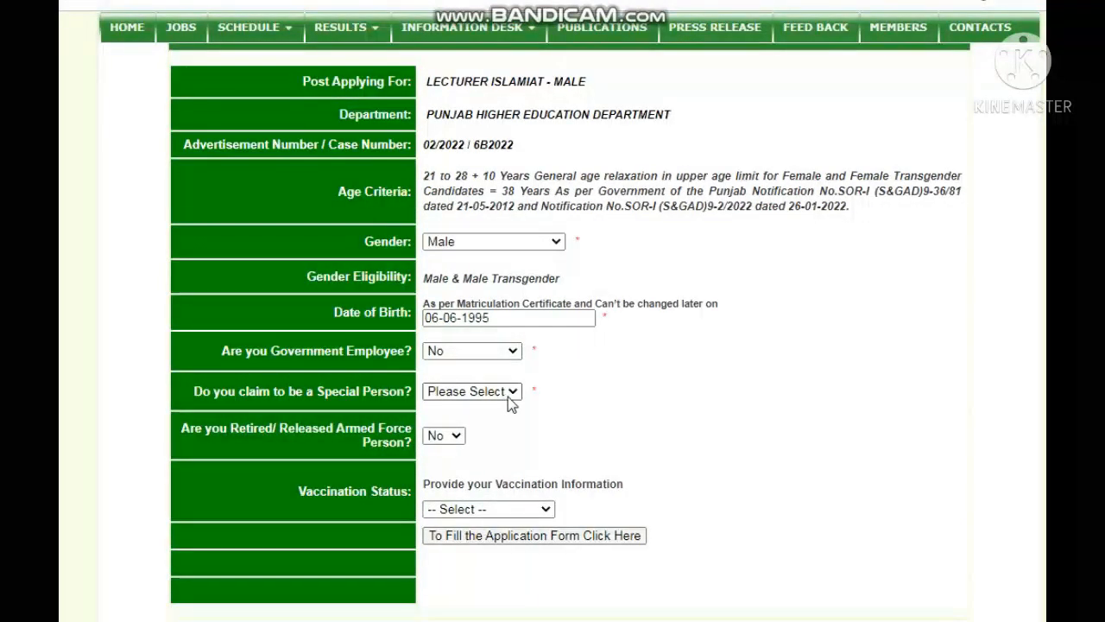
click(512, 392)
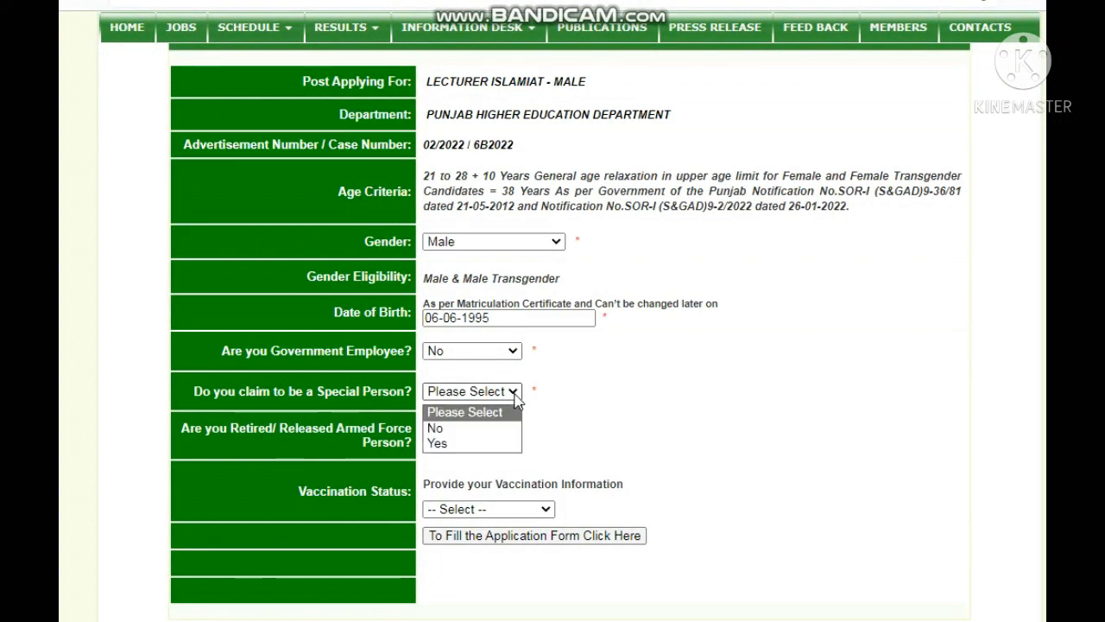
click(460, 430)
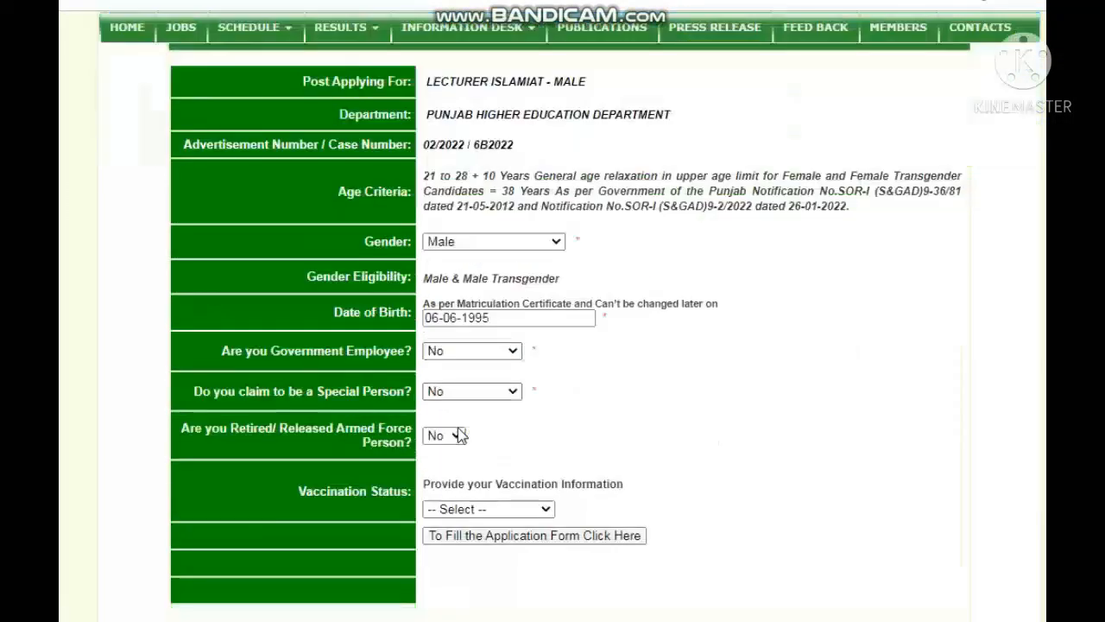
click(460, 438)
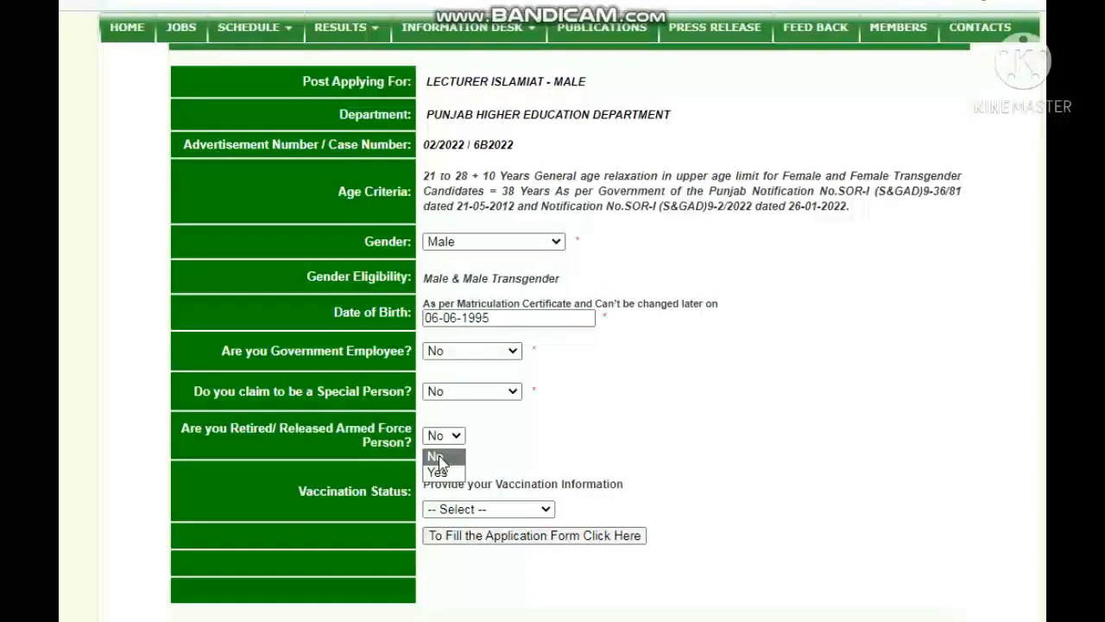
click(442, 457)
click(551, 514)
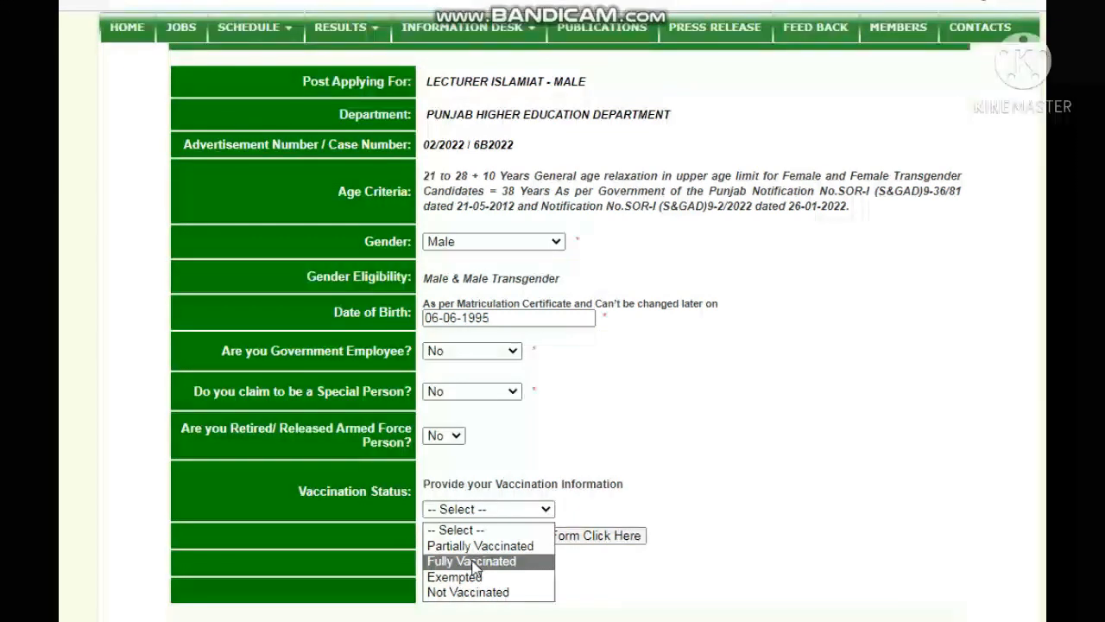
click(474, 562)
Step: Enter the vaccination certificate number, accept the undertaking and submit the form
scroll(473, 383, down, 2)
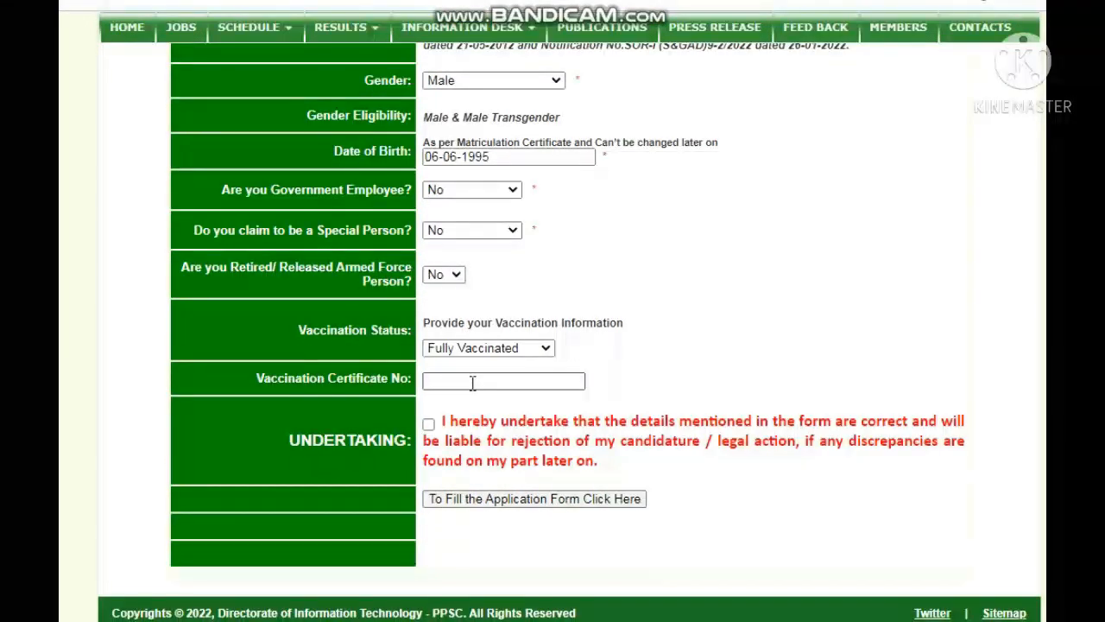
click(473, 382)
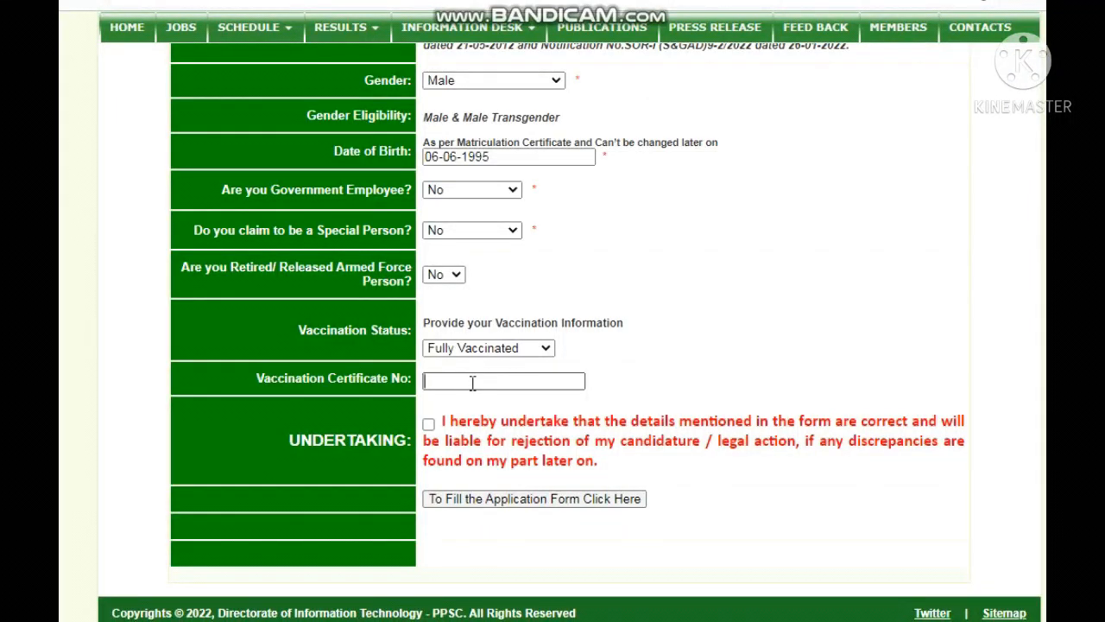
click(427, 424)
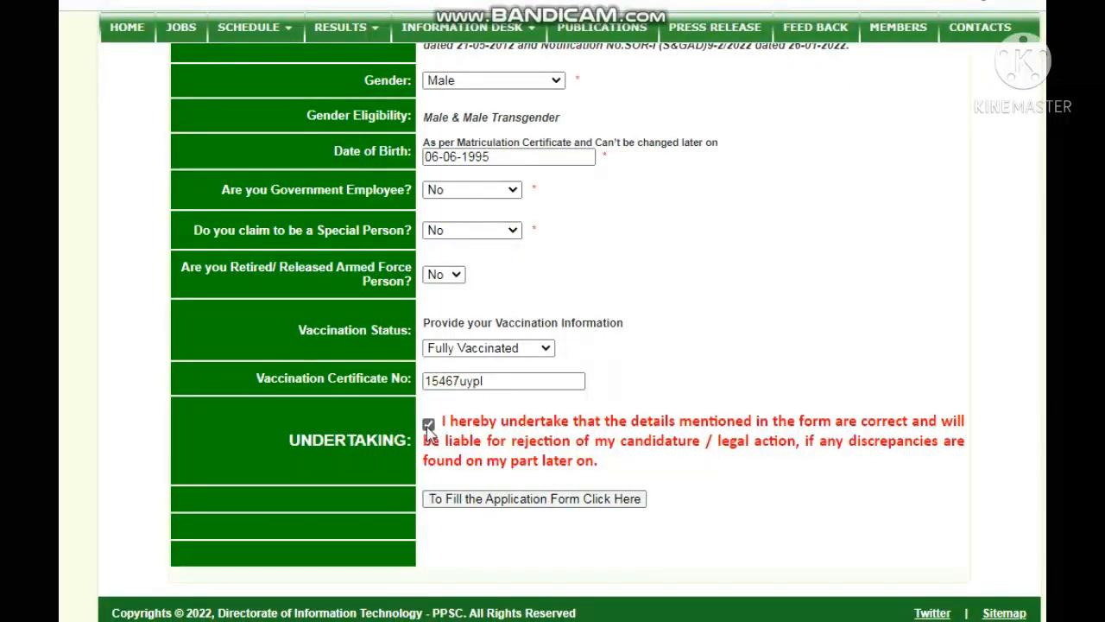
click(481, 500)
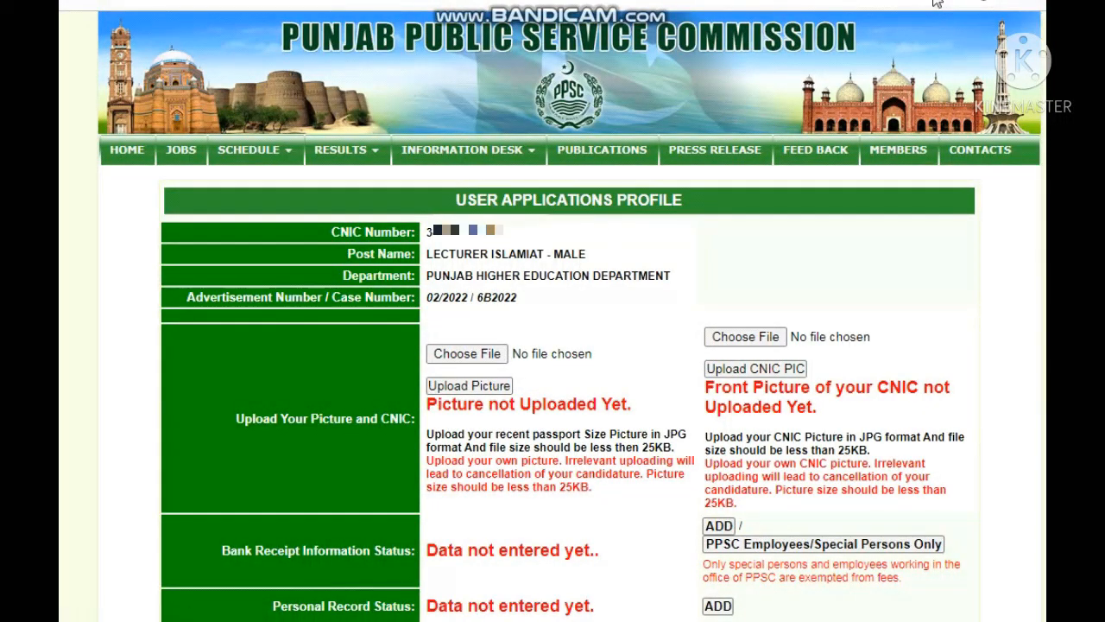
Step: Choose the bandicam 2013-01-01 image as the passport picture
click(466, 354)
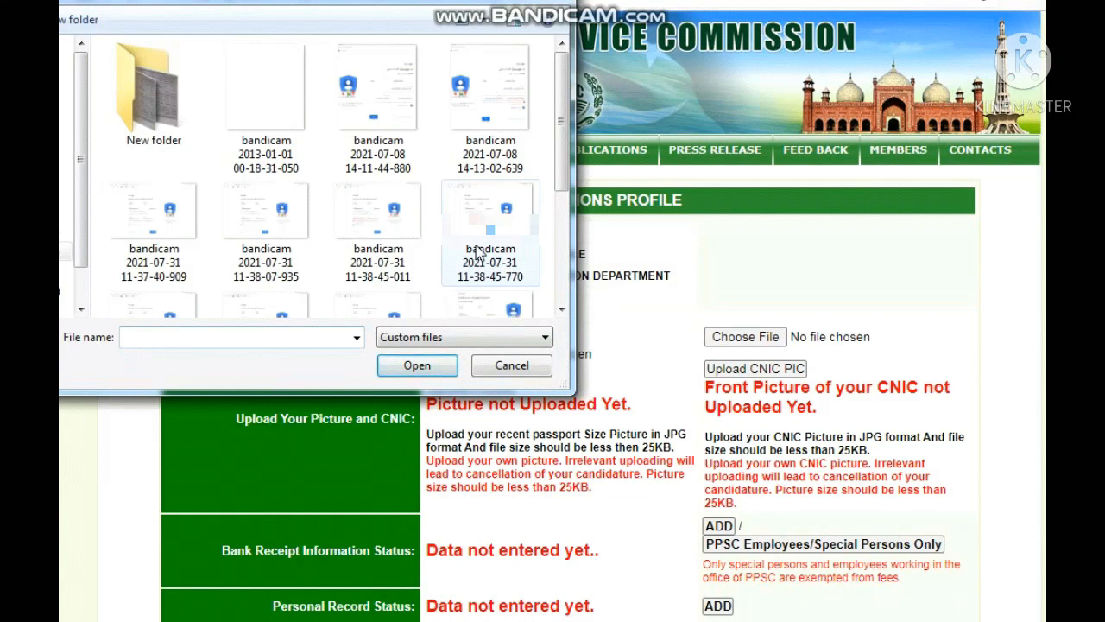
click(561, 311)
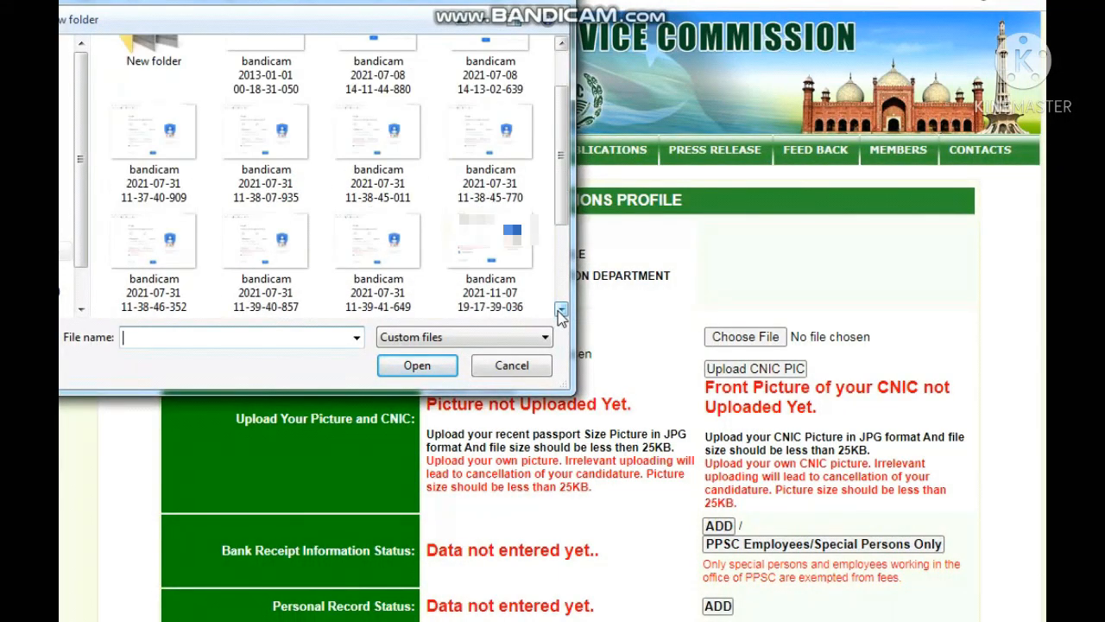
click(560, 311)
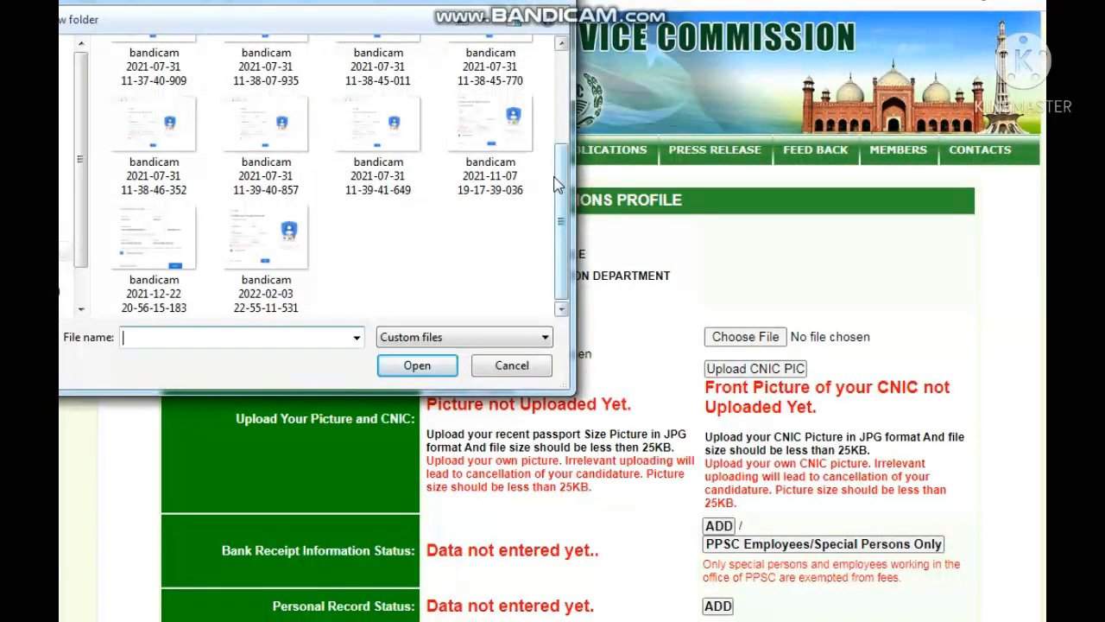
drag(557, 186, 557, 25)
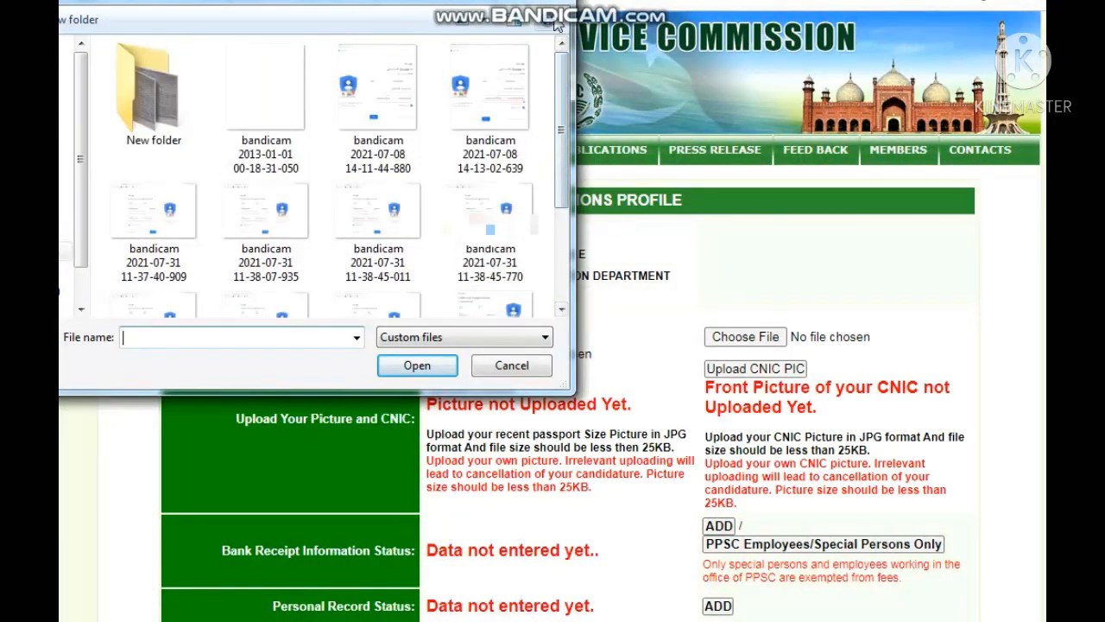
click(262, 93)
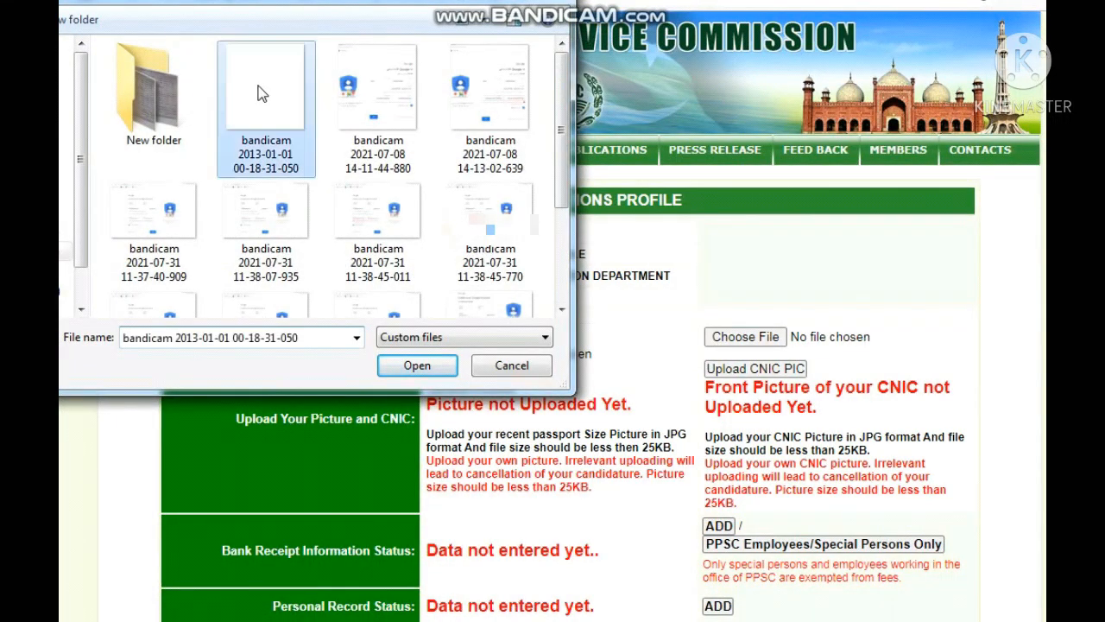
click(413, 367)
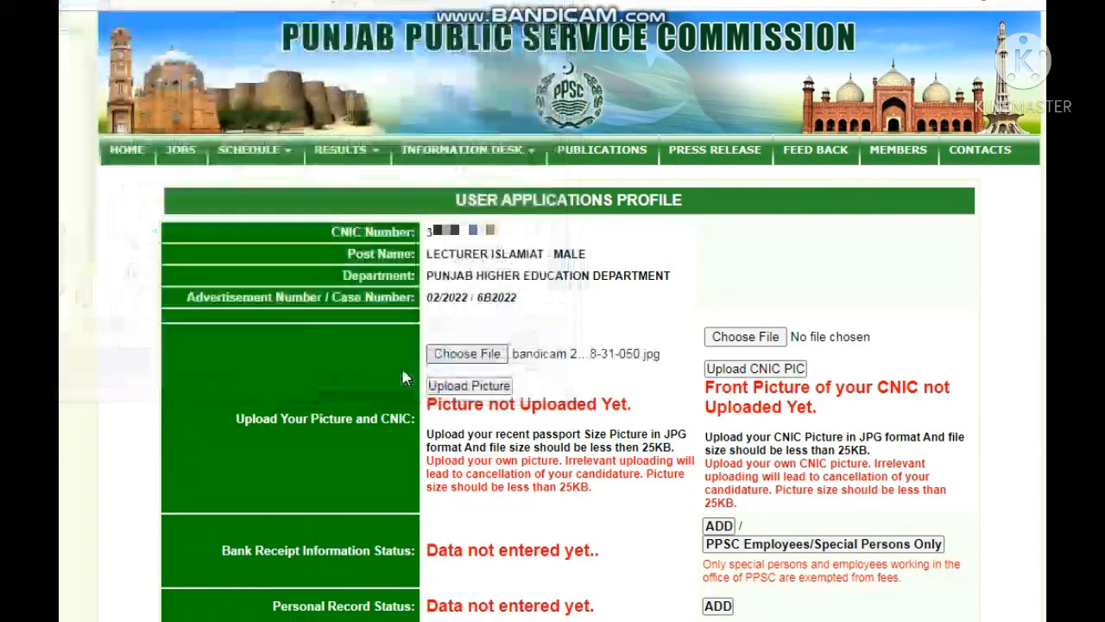
Step: Choose the same bandicam 2013-01-01 image as the CNIC front picture
click(746, 344)
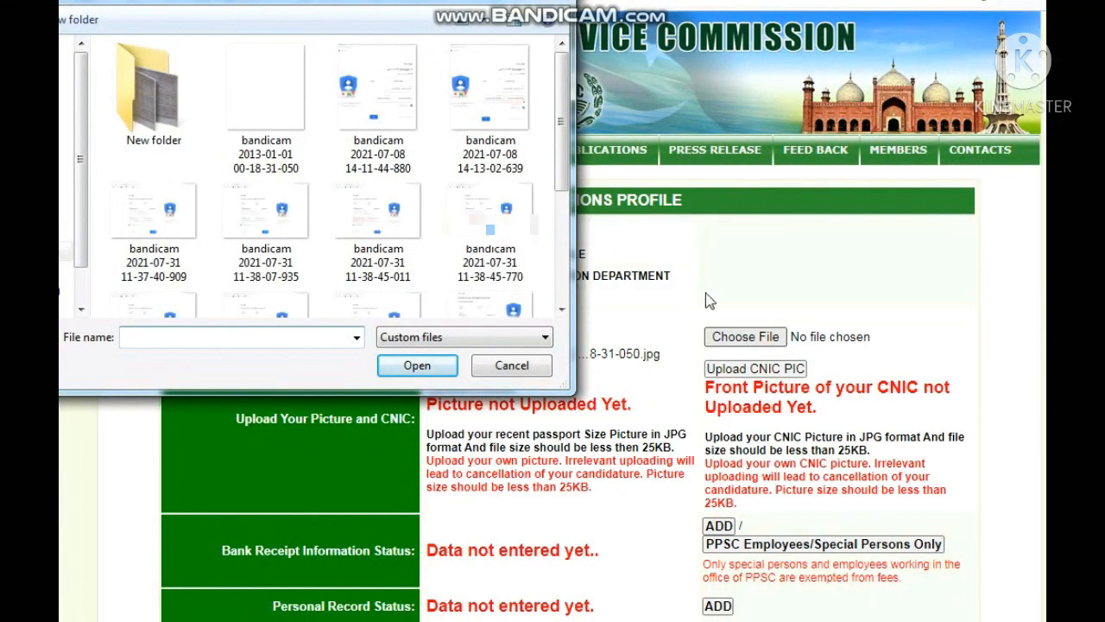
click(277, 125)
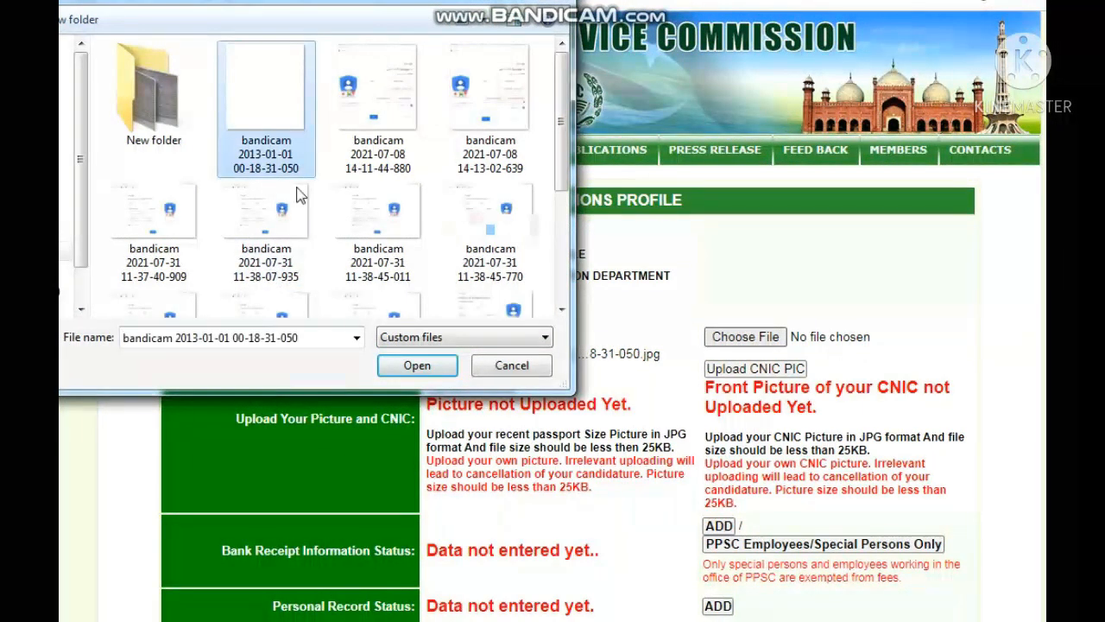
click(403, 370)
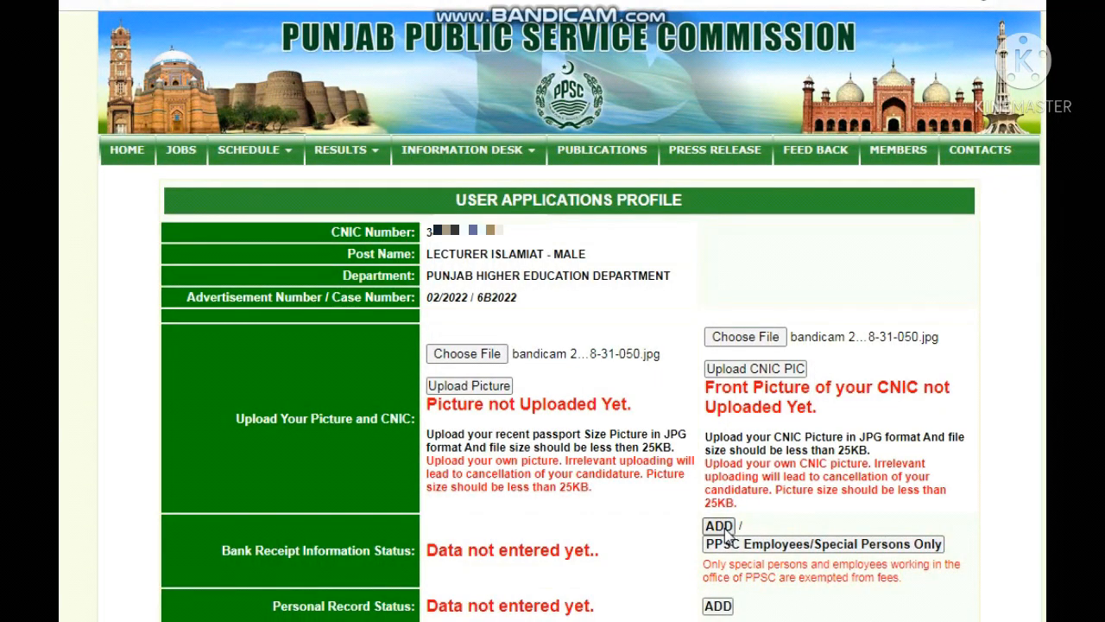
Step: Open the bank receipt form and attach the bandicam receipt image
click(722, 527)
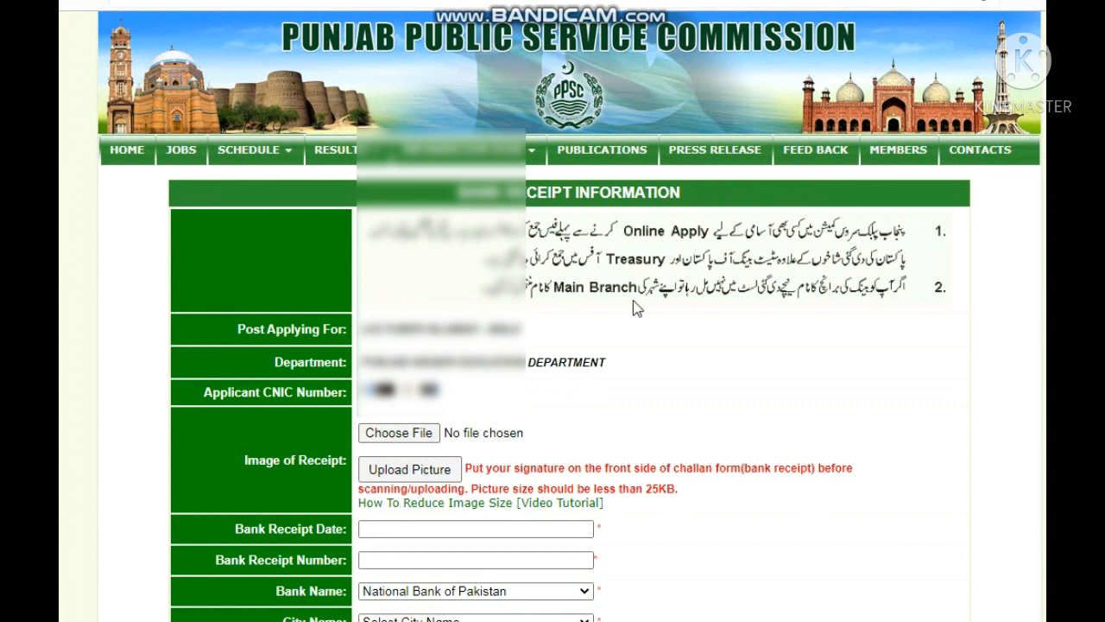
click(403, 440)
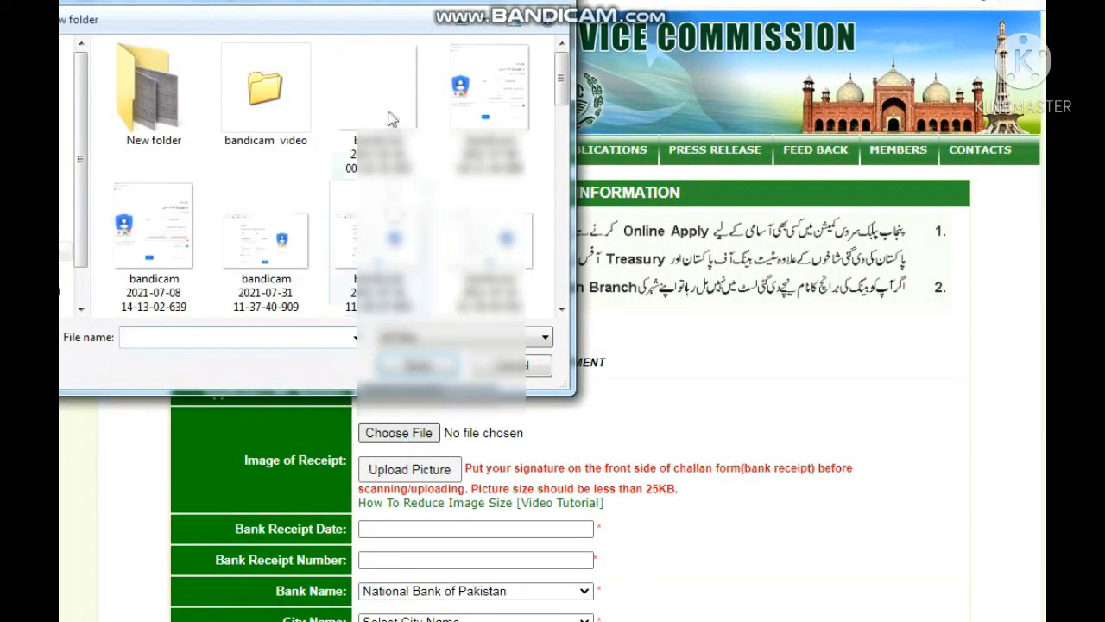
click(390, 121)
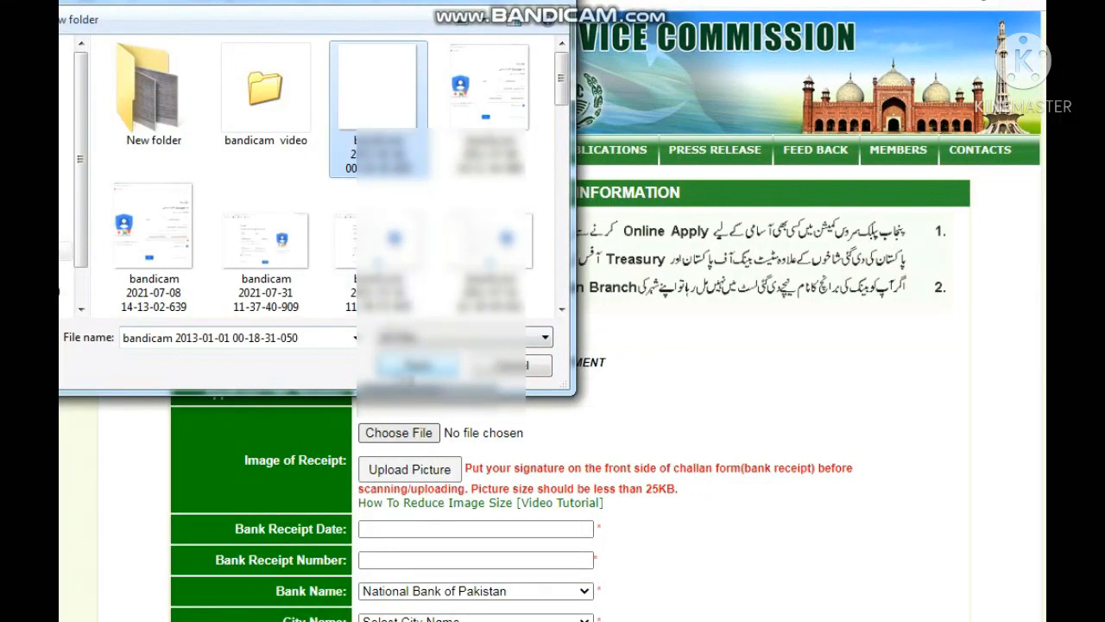
click(417, 366)
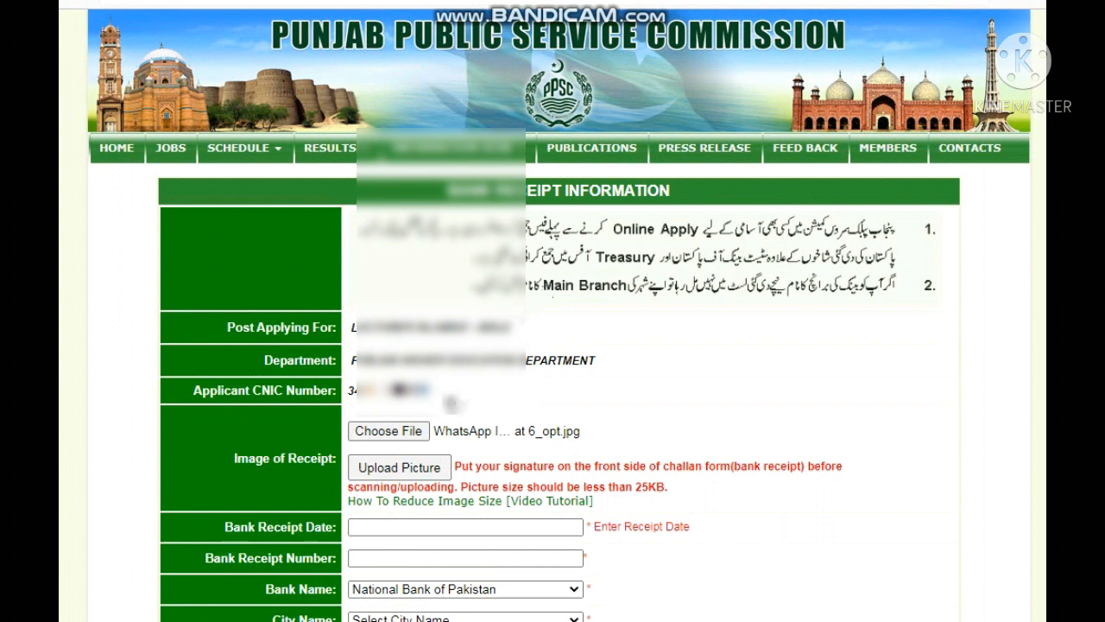
Step: Set Bank Receipt Date to 28-02-2022 and fill in the saved receipt number
click(393, 526)
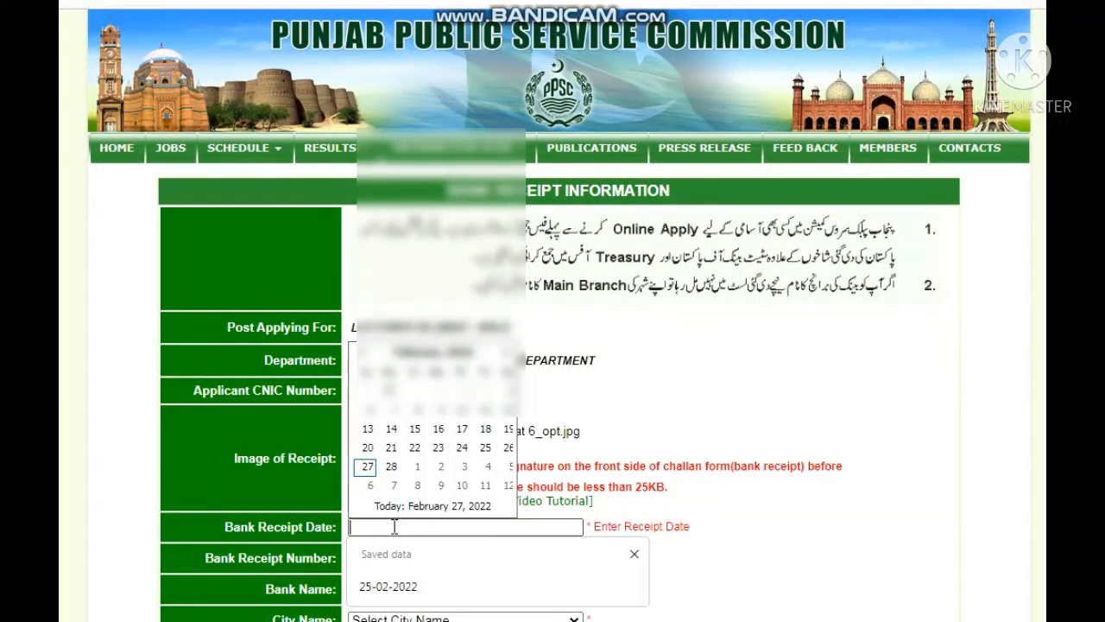
click(391, 466)
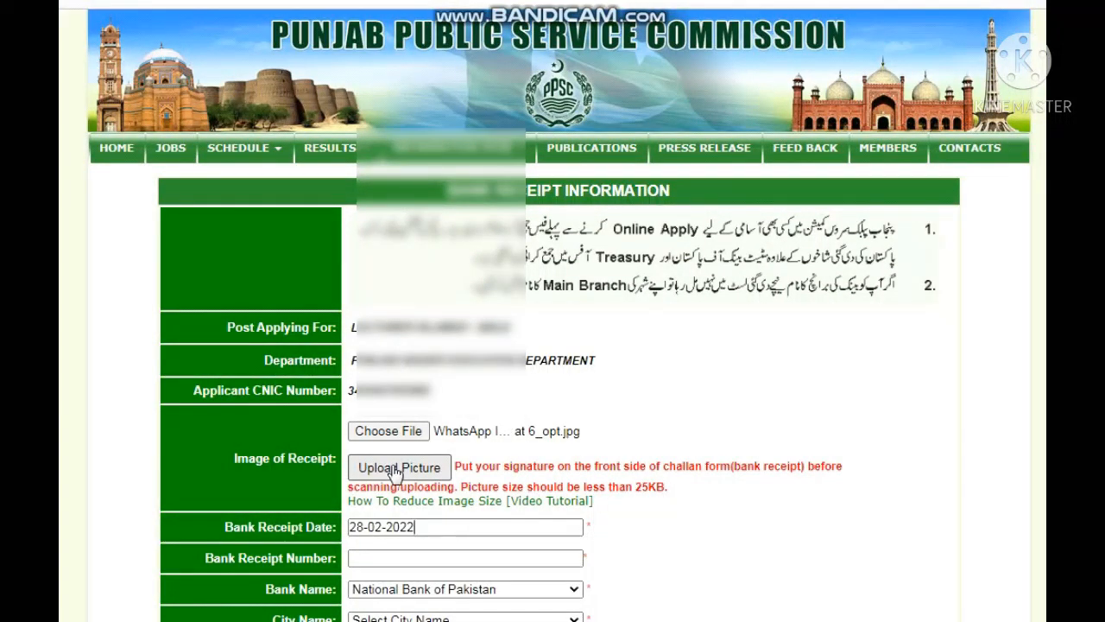
click(373, 558)
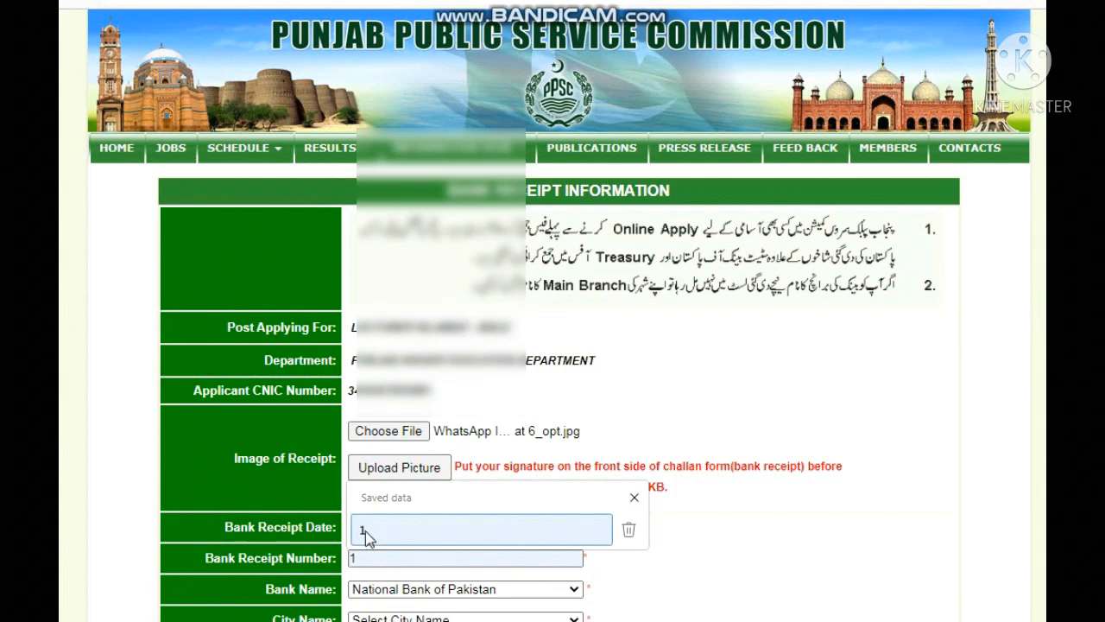
click(365, 533)
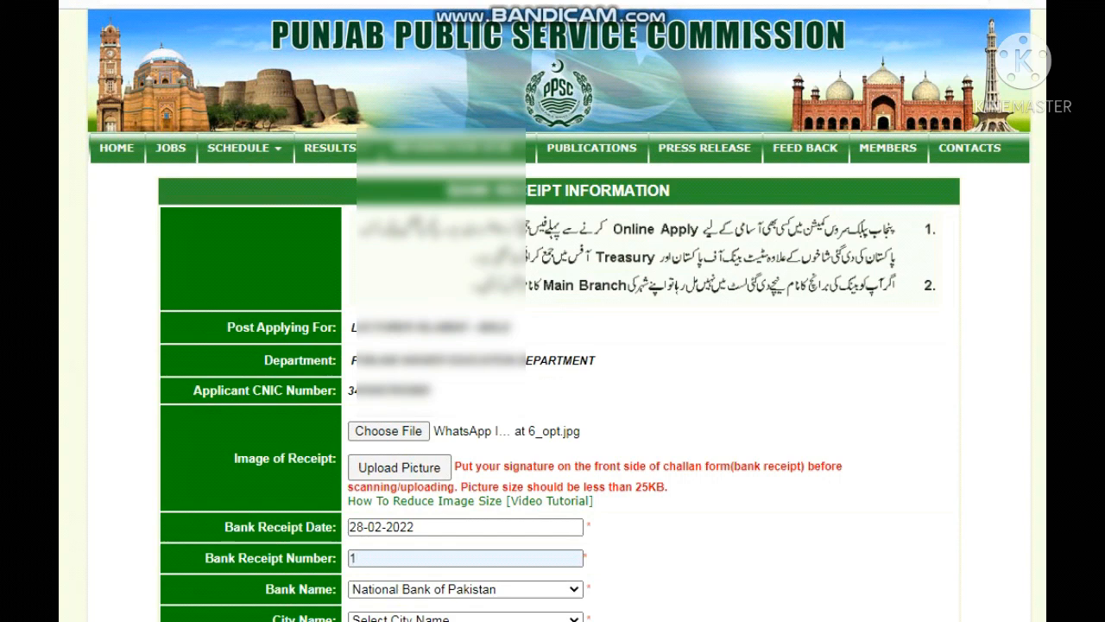
Step: Choose Bahawalpur as the city and G.M. Br. Hasilpur as the bank branch
scroll(431, 591, down, 2)
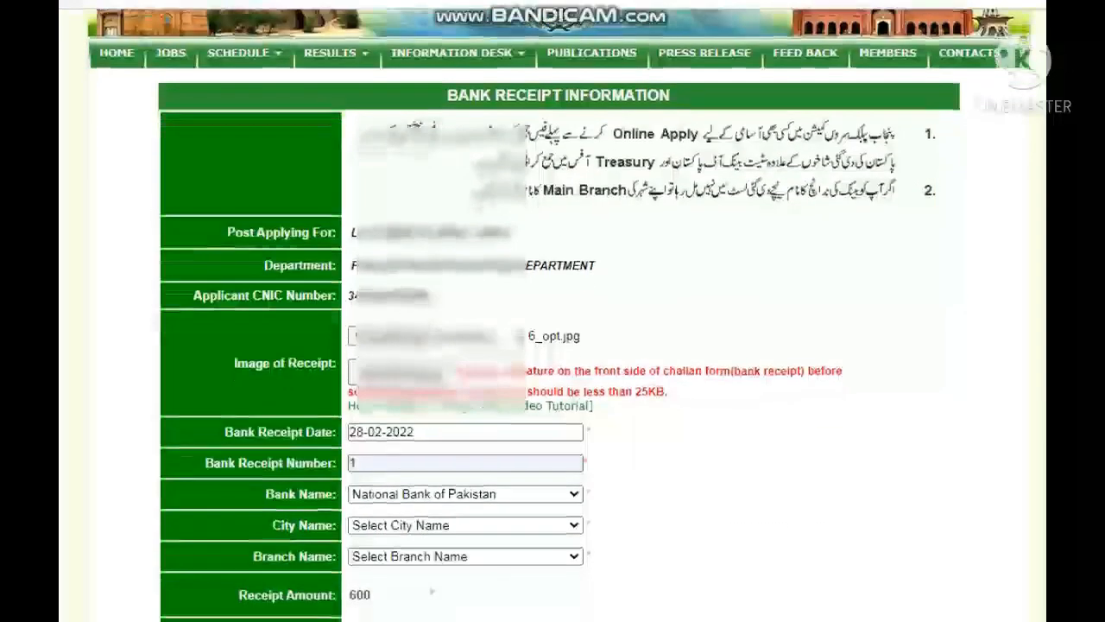
click(563, 524)
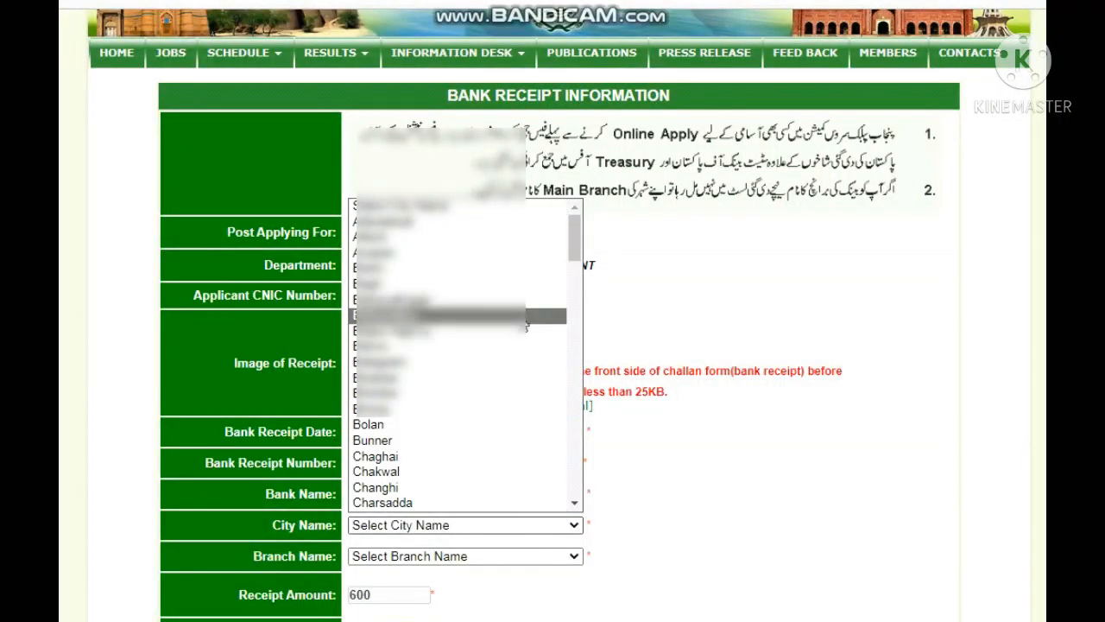
click(526, 318)
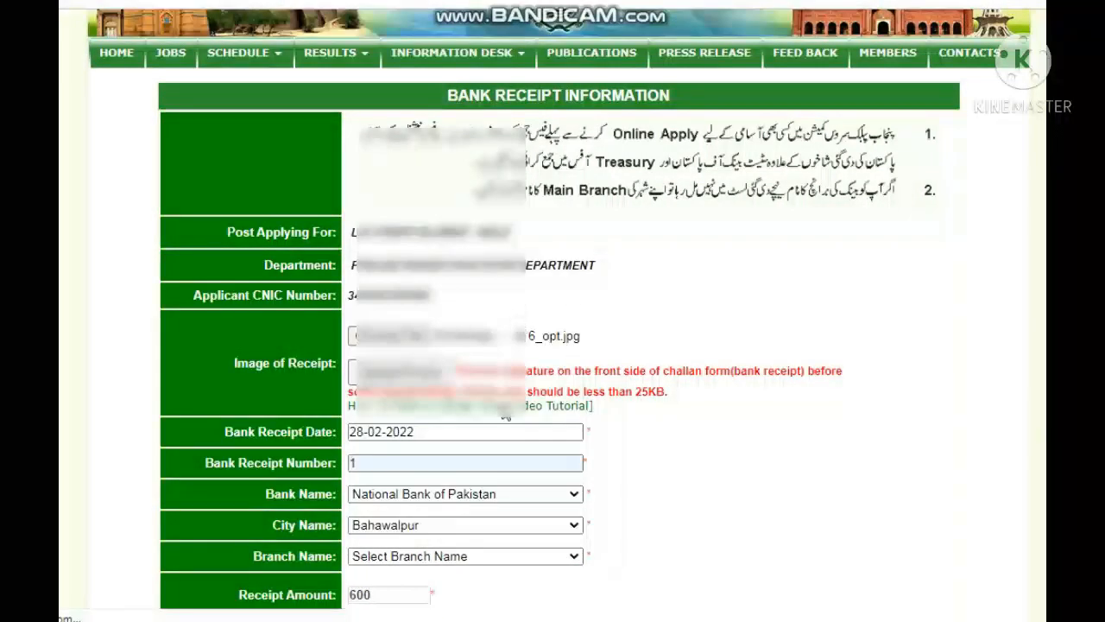
click(527, 559)
click(526, 559)
scroll(527, 559, up, 2)
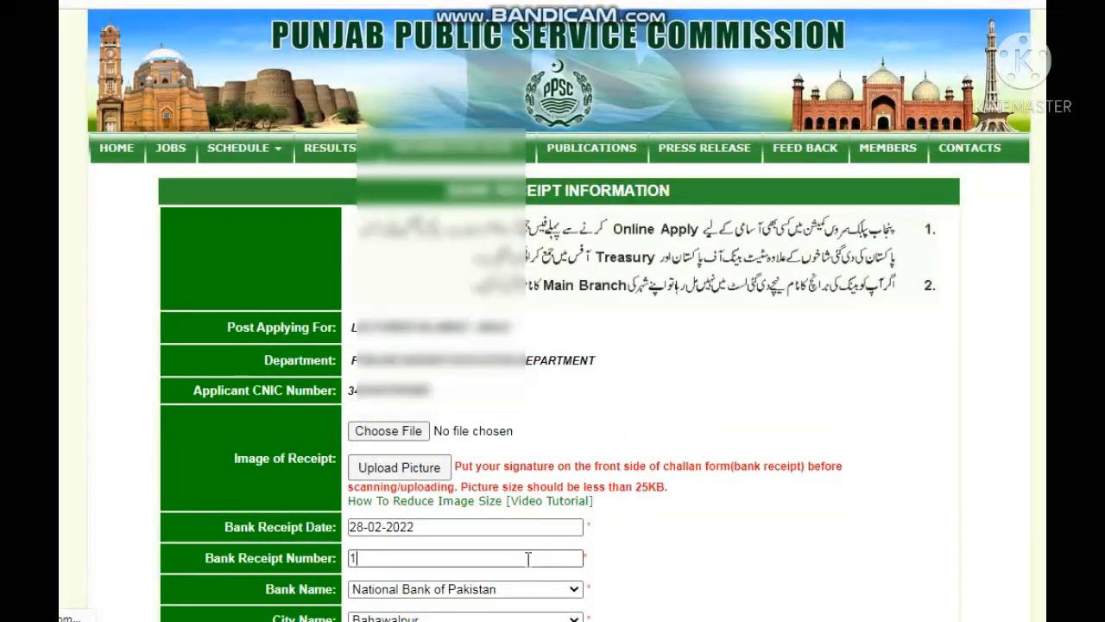
scroll(945, 537, down, 3)
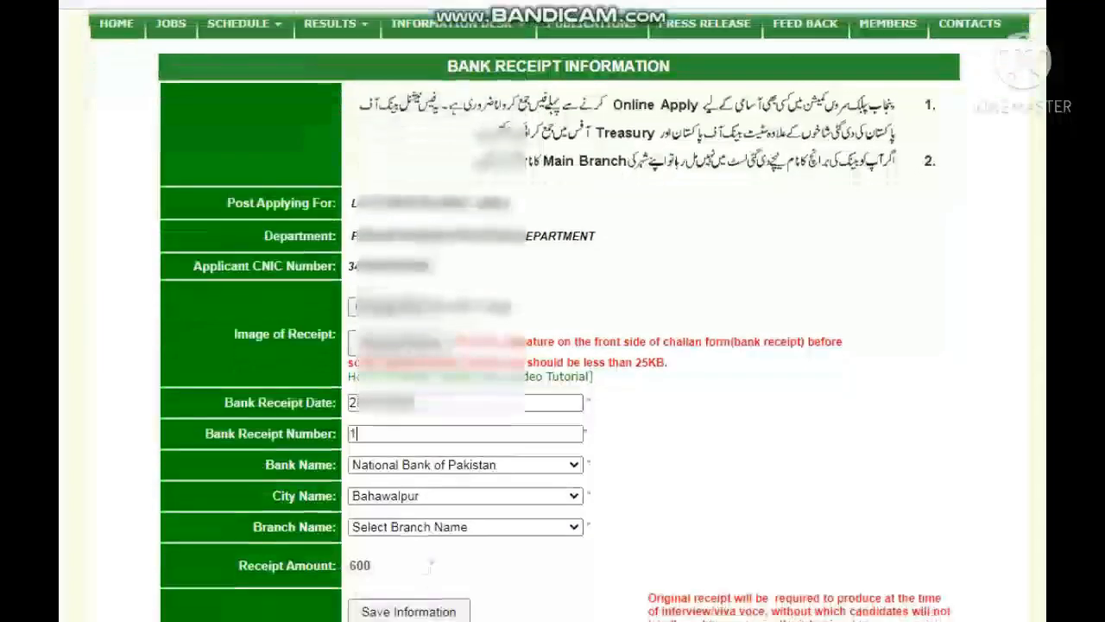
click(545, 505)
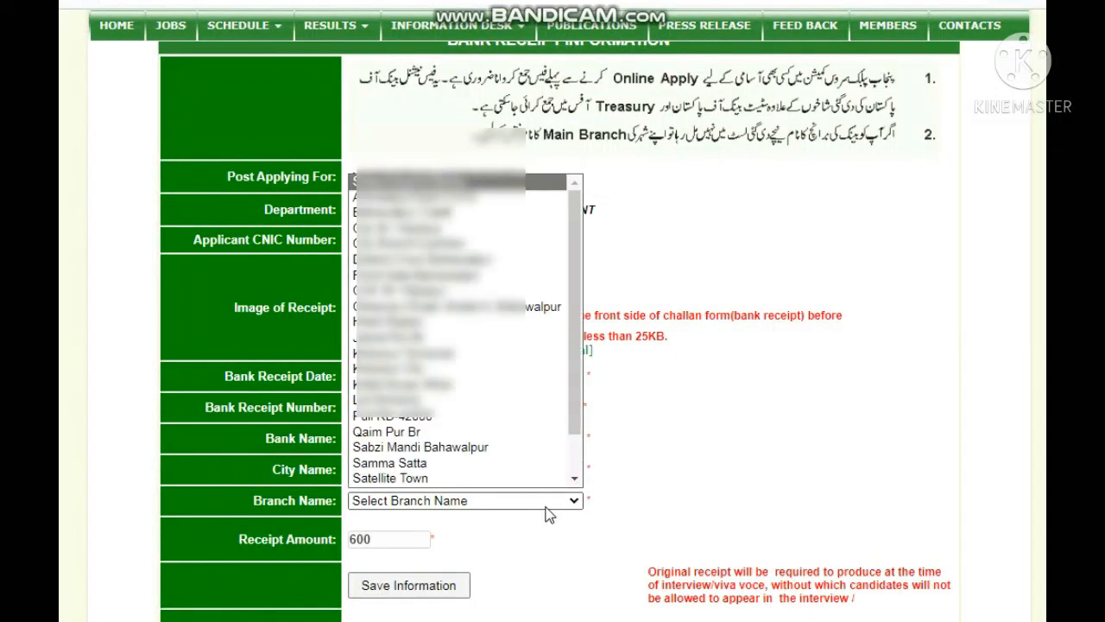
click(539, 294)
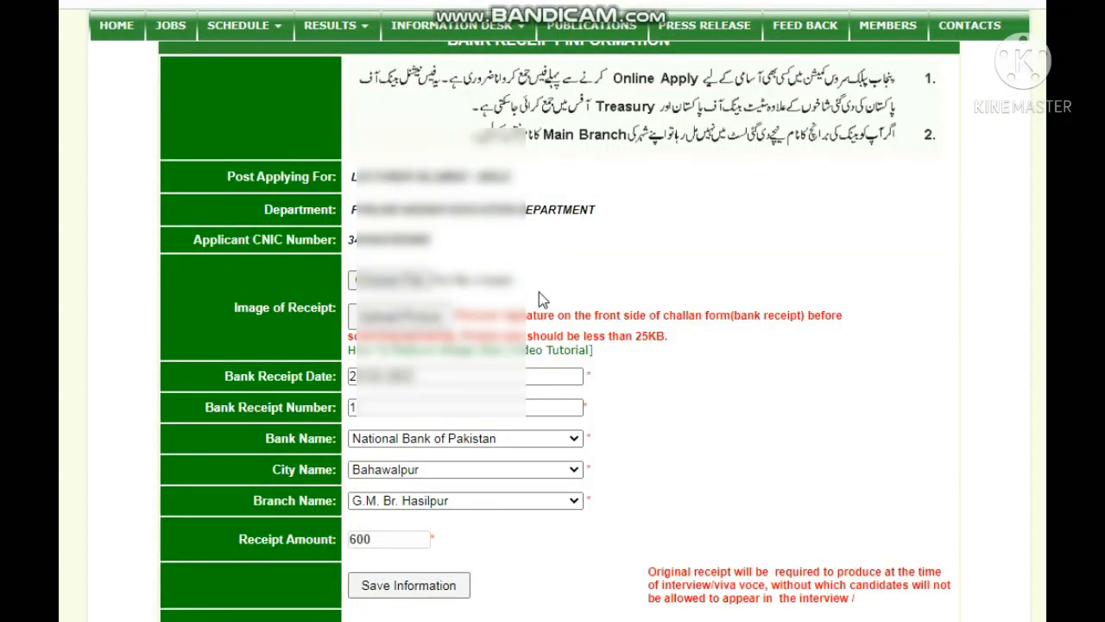
Step: Save the bank receipt information and check the confirmation on the status page
click(414, 588)
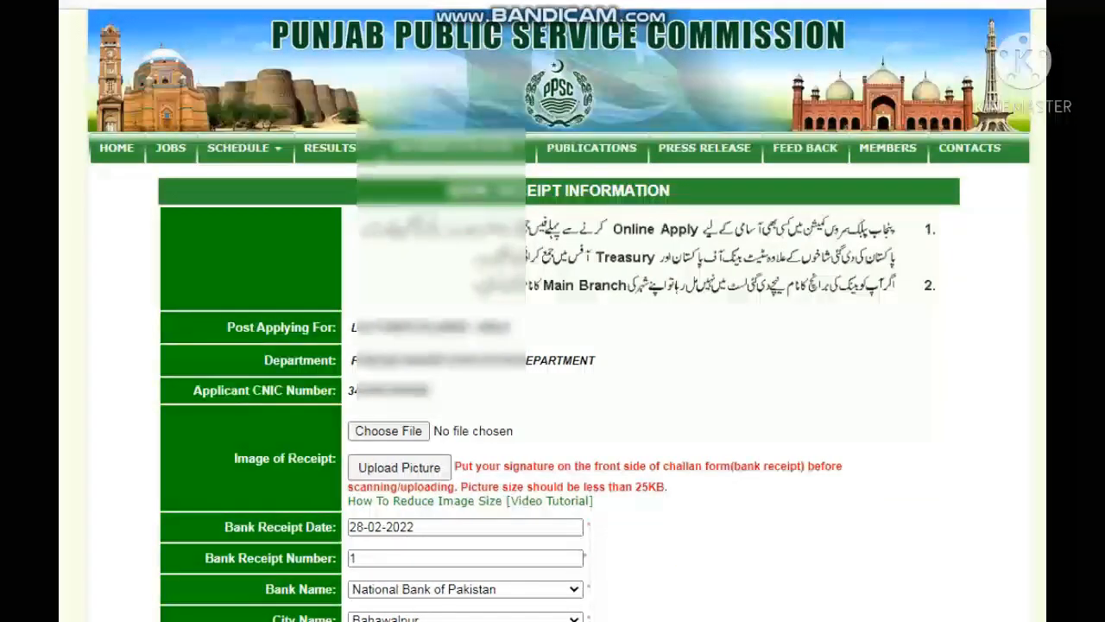
scroll(561, 315, down, 2)
scroll(561, 315, down, 3)
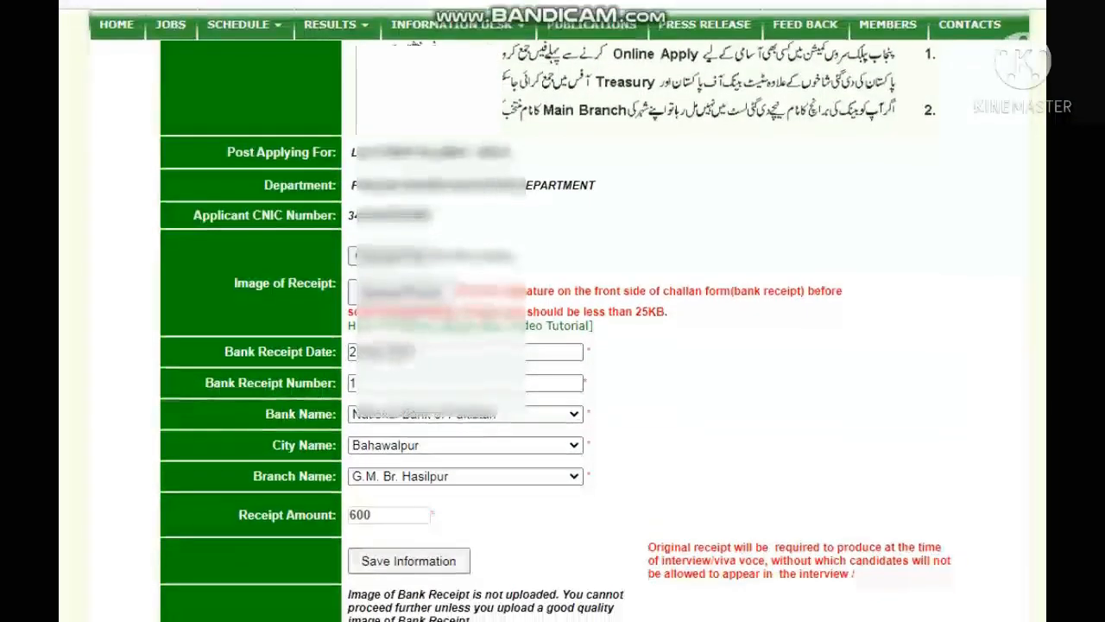
scroll(561, 315, up, 1)
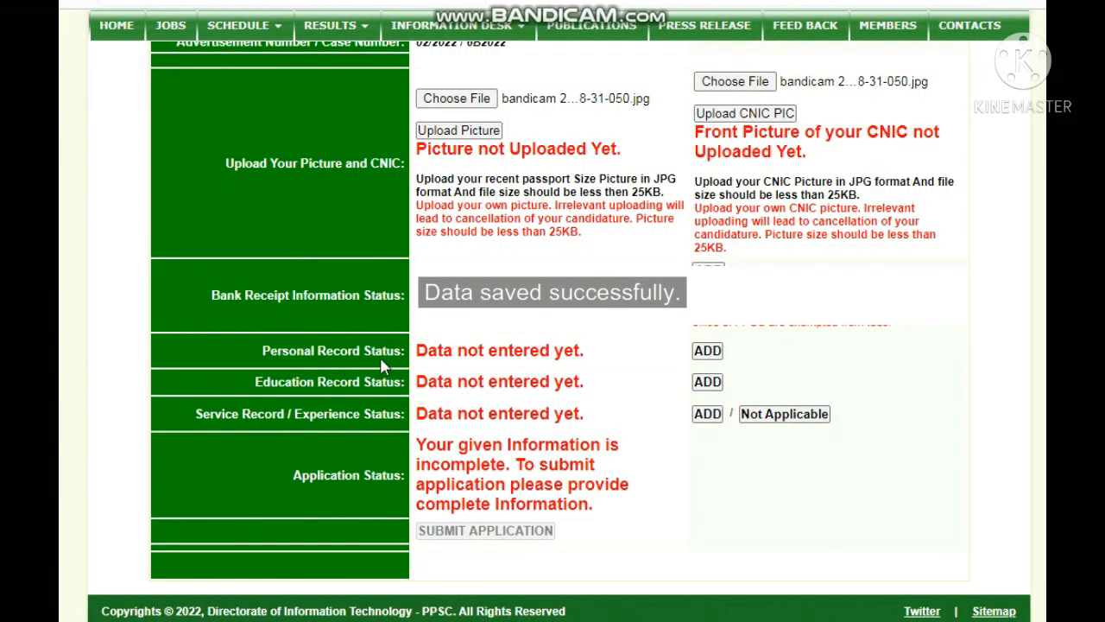
Step: Add a personal record with the applicant's name and religion Muslim
click(707, 353)
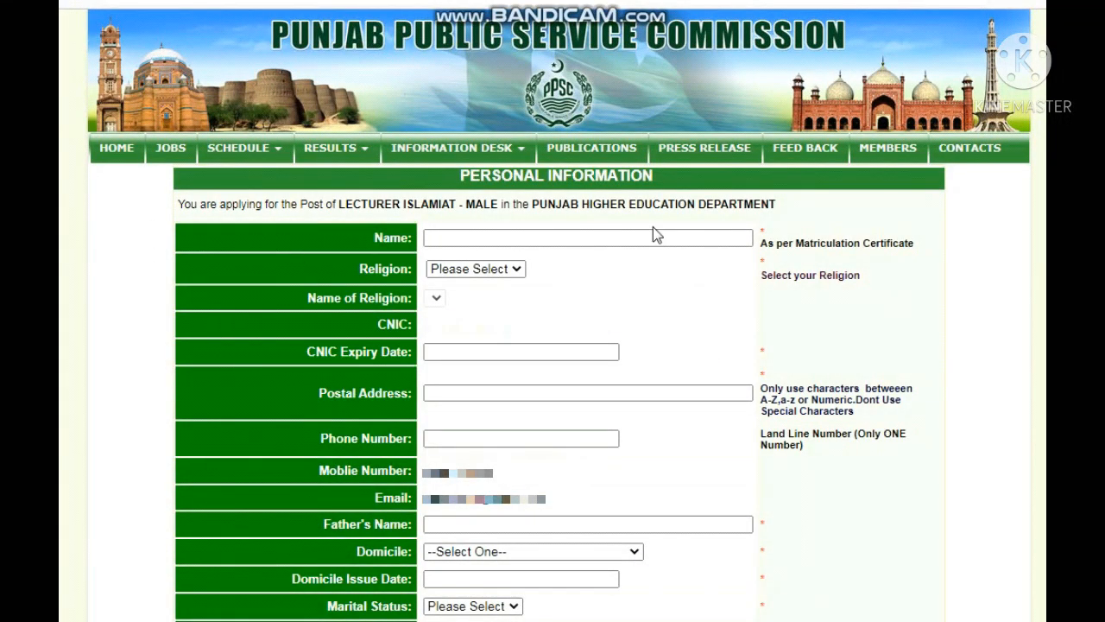
click(603, 238)
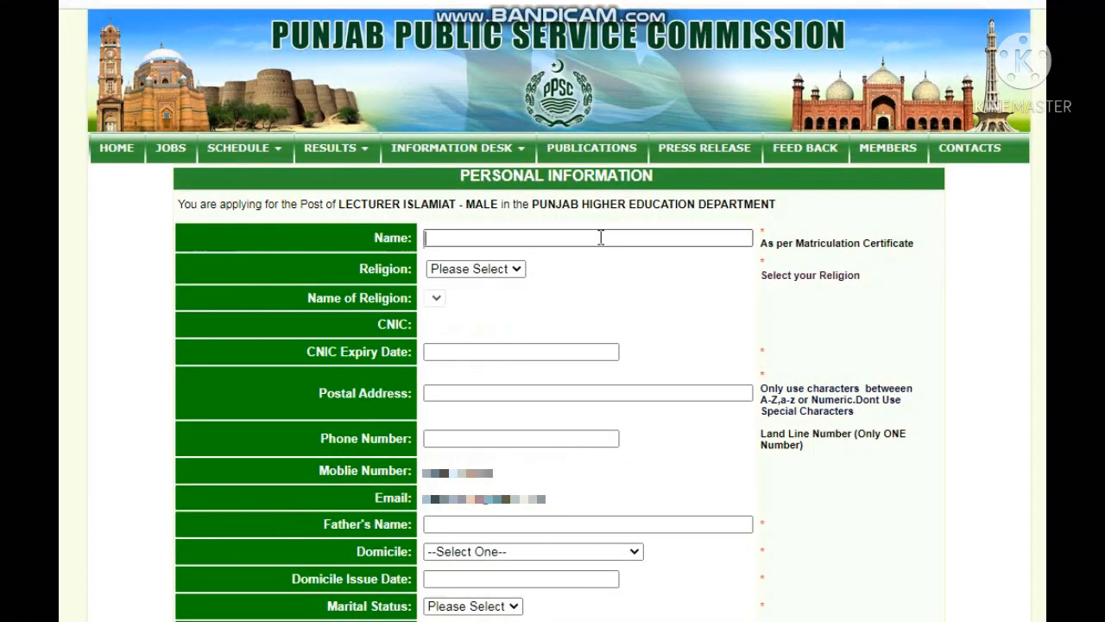
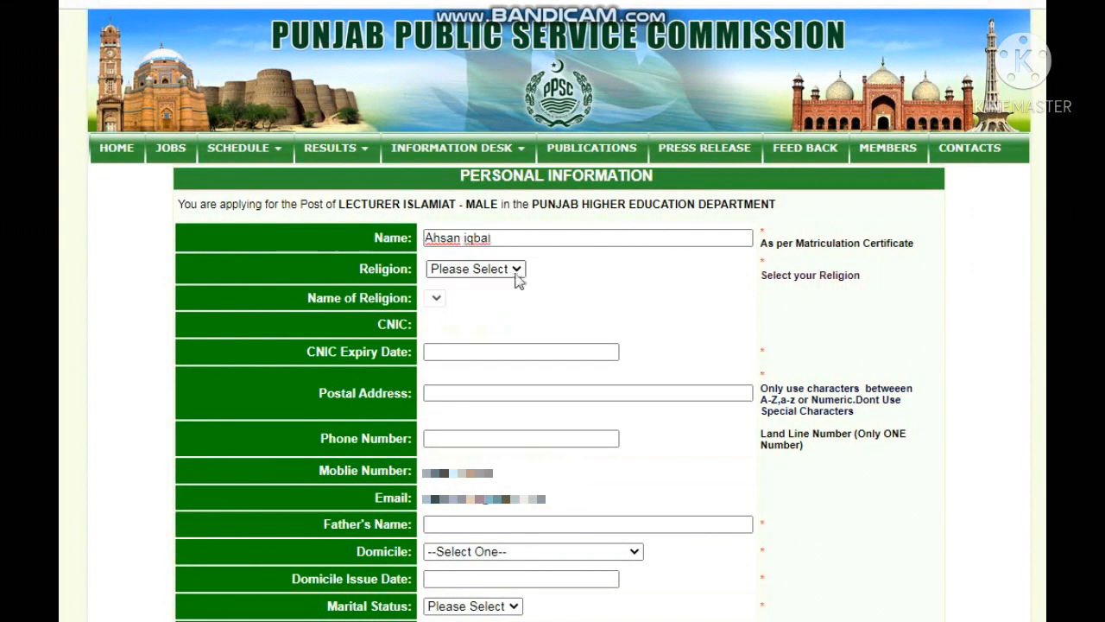
click(516, 271)
click(476, 305)
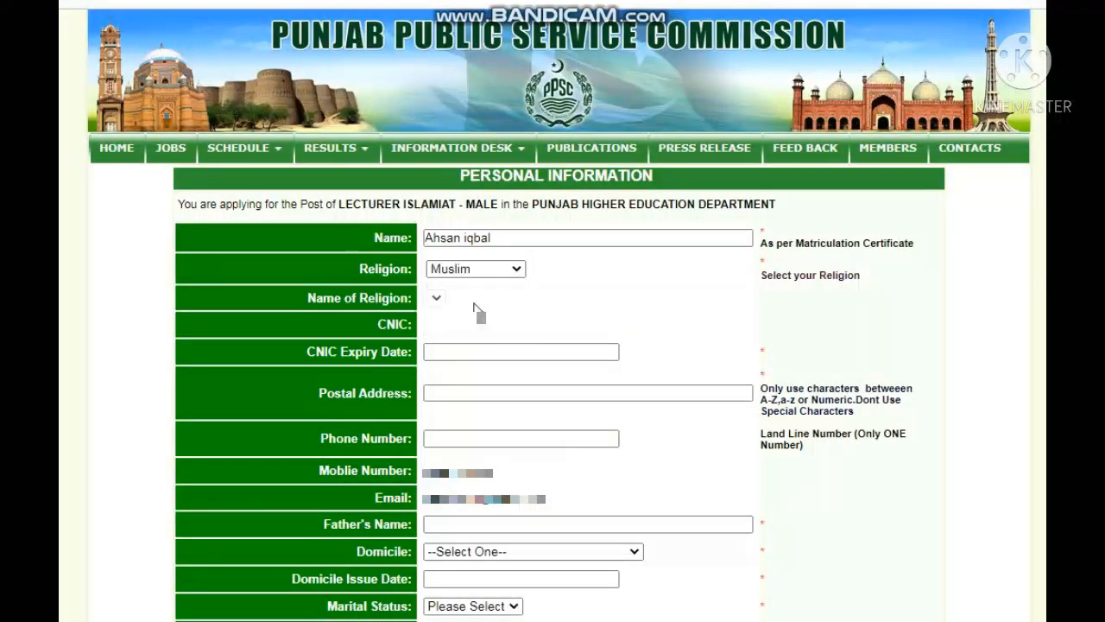
Step: Set the CNIC expiry date to 28-01-2020 from the calendar
click(461, 352)
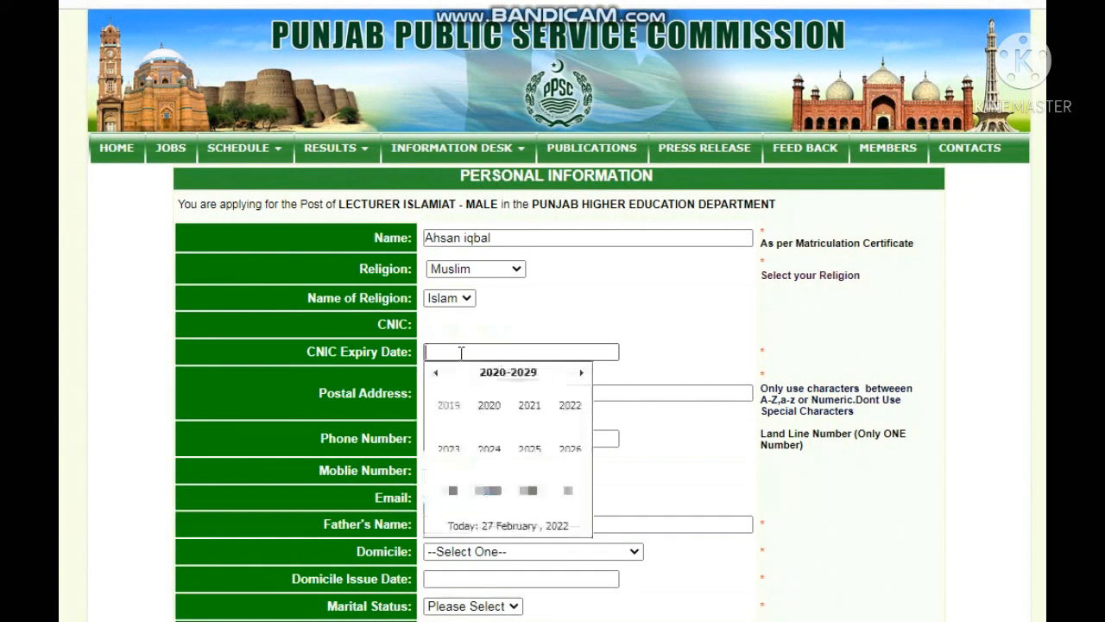
click(485, 417)
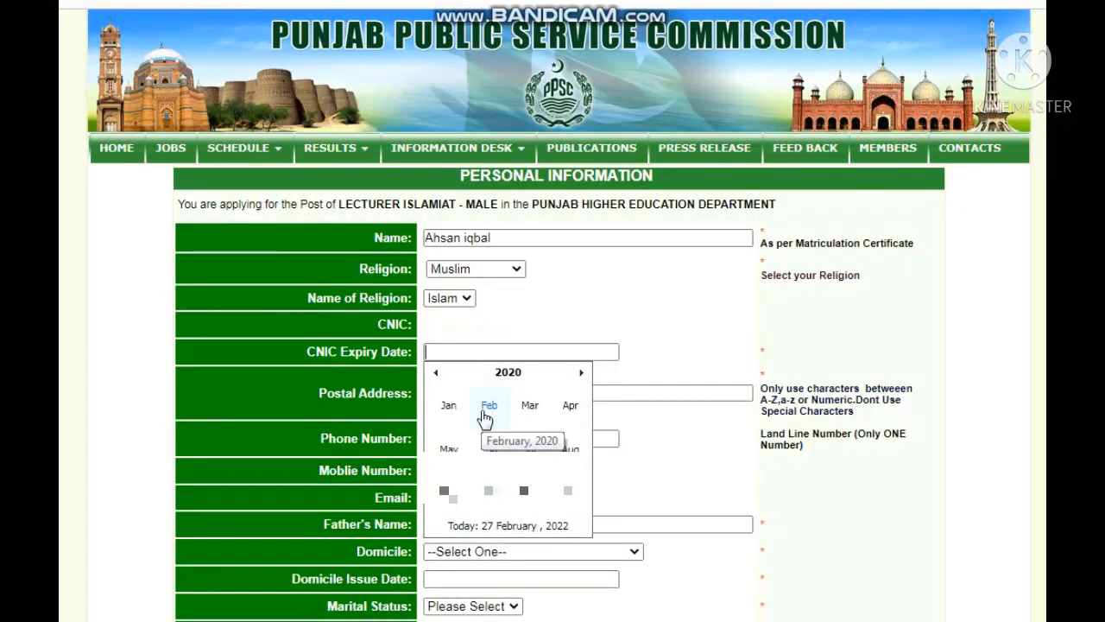
click(485, 418)
click(484, 418)
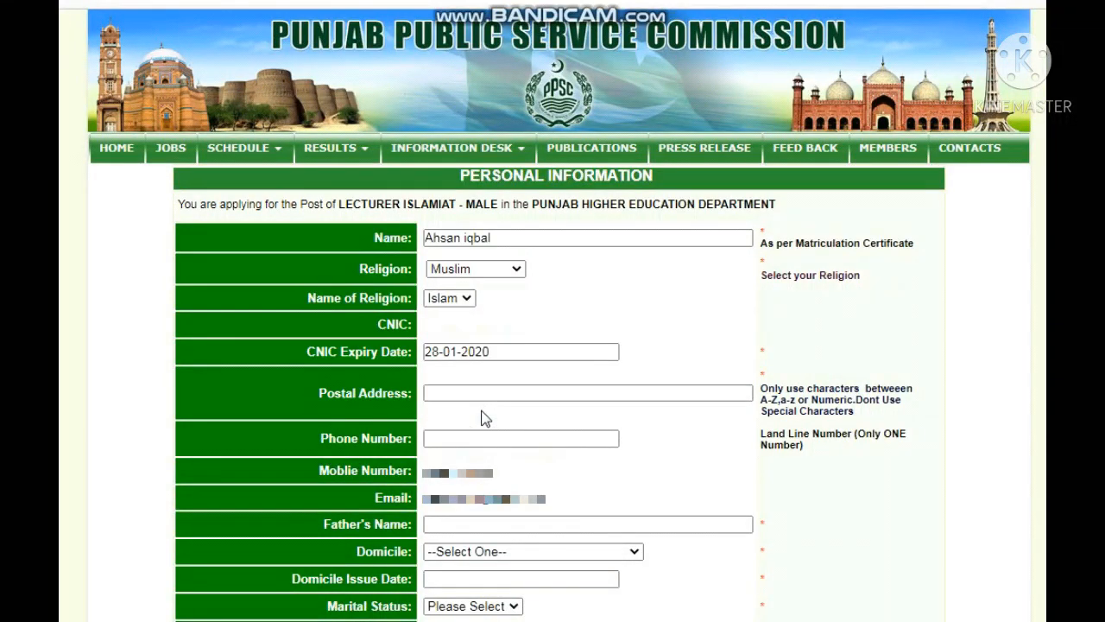
Step: Enter the postal address and the father's name
click(462, 392)
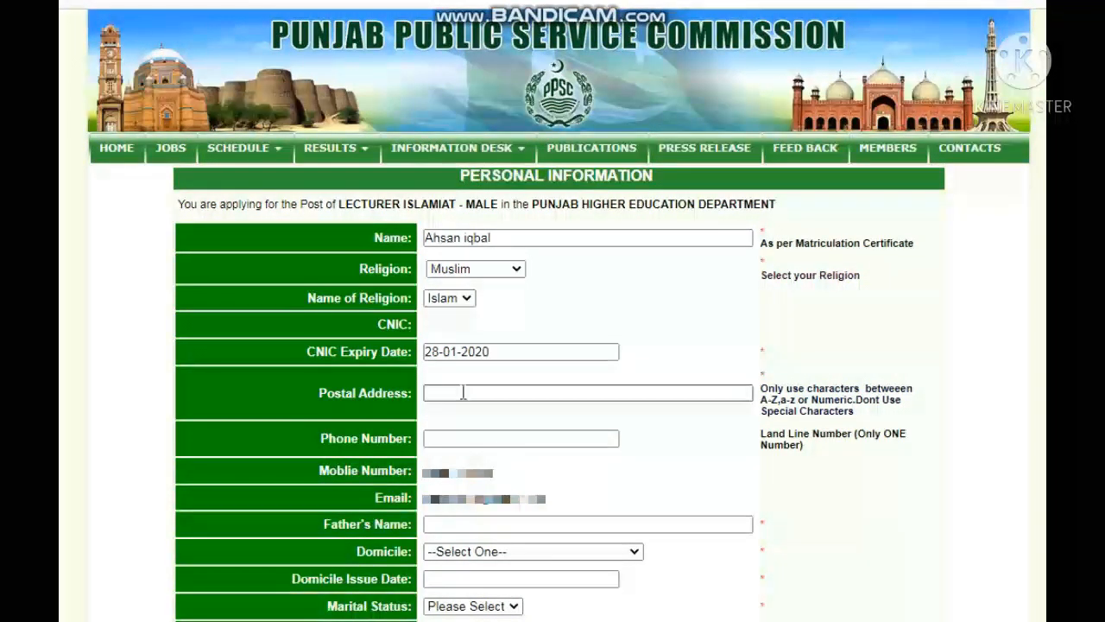
text(sdms)
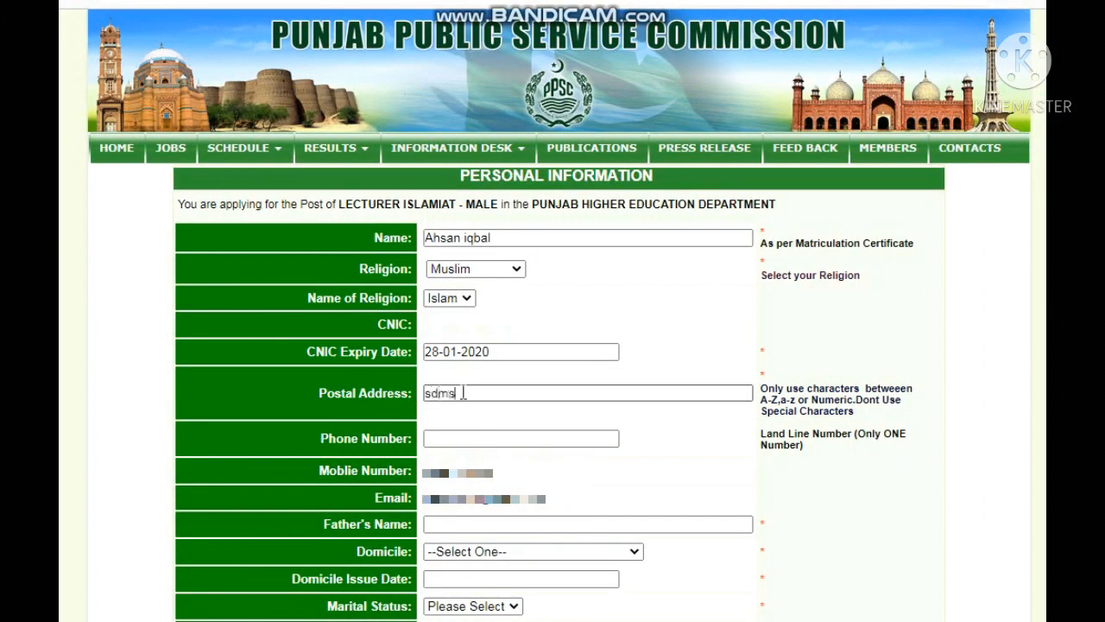
text(k'amfoijiojfoiq'cc)
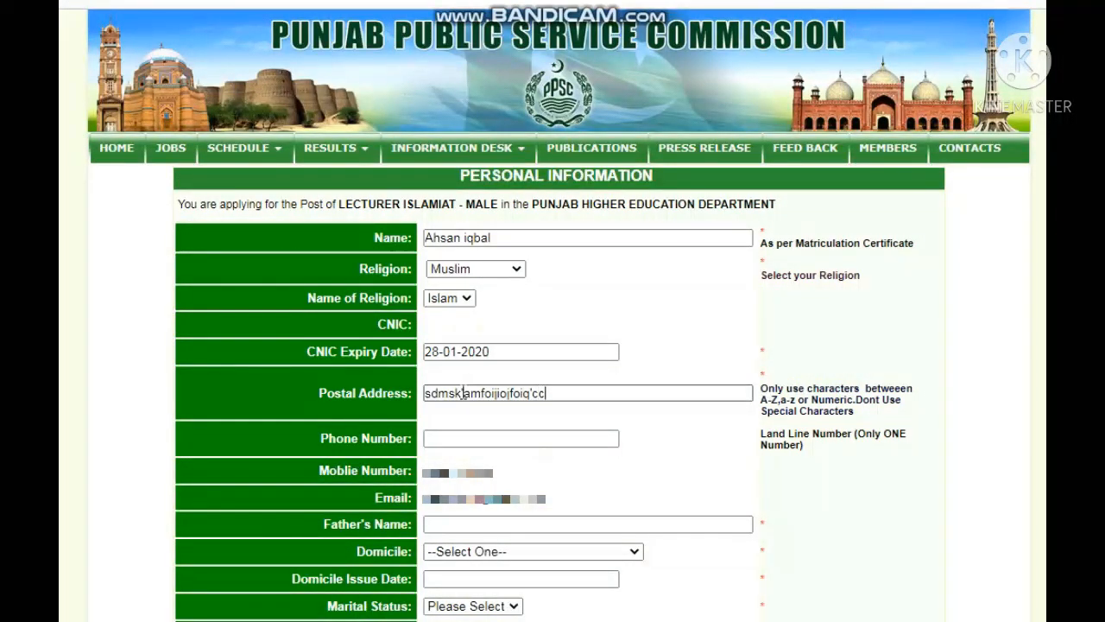
click(459, 438)
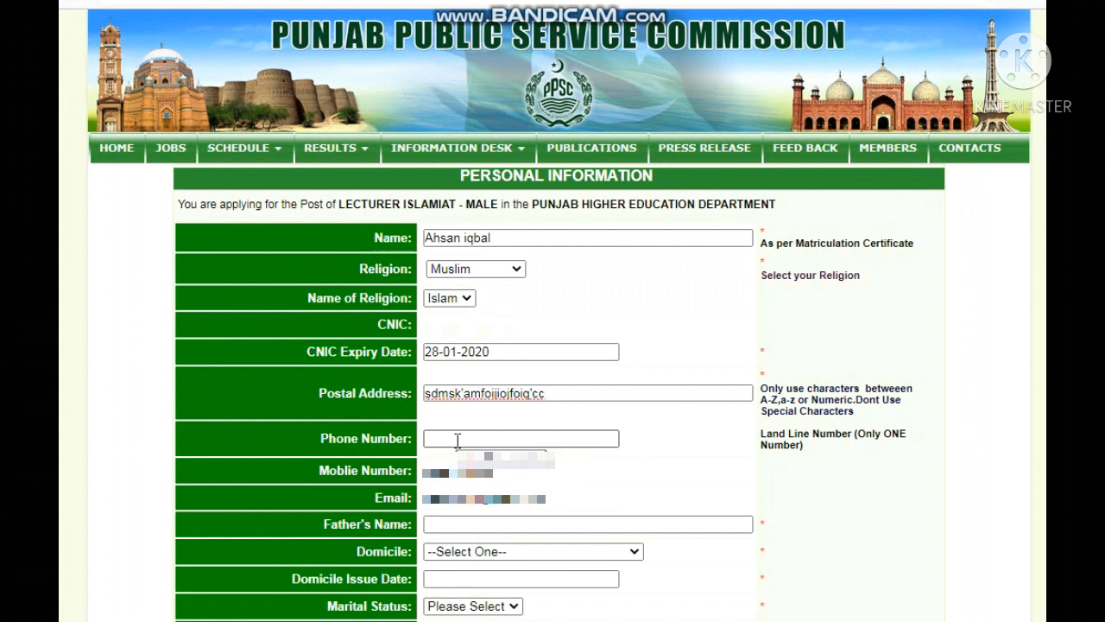
click(464, 524)
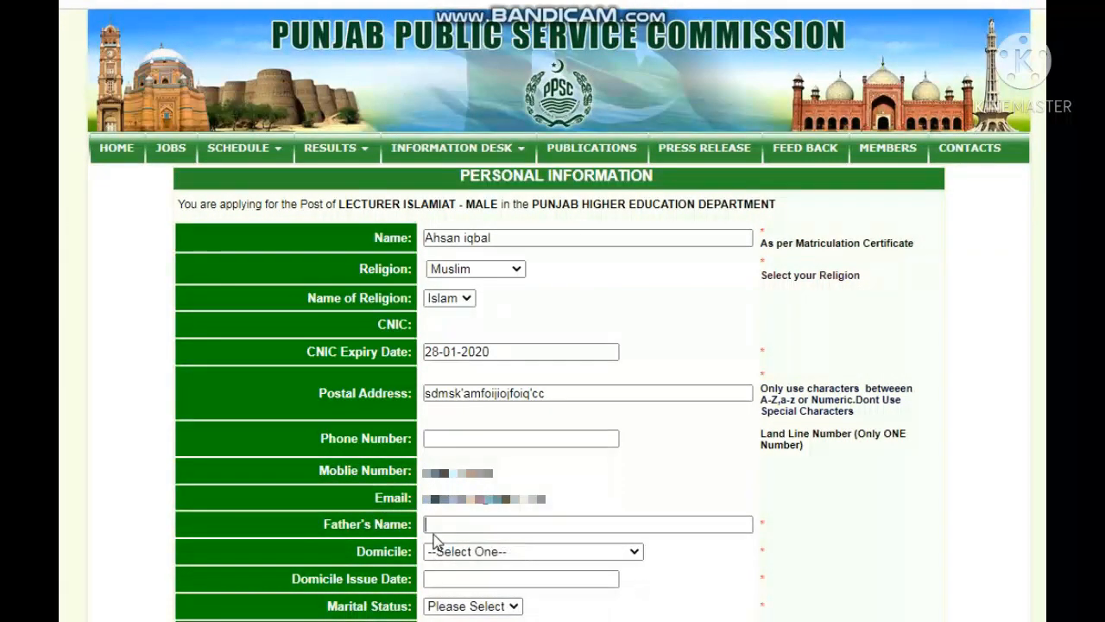
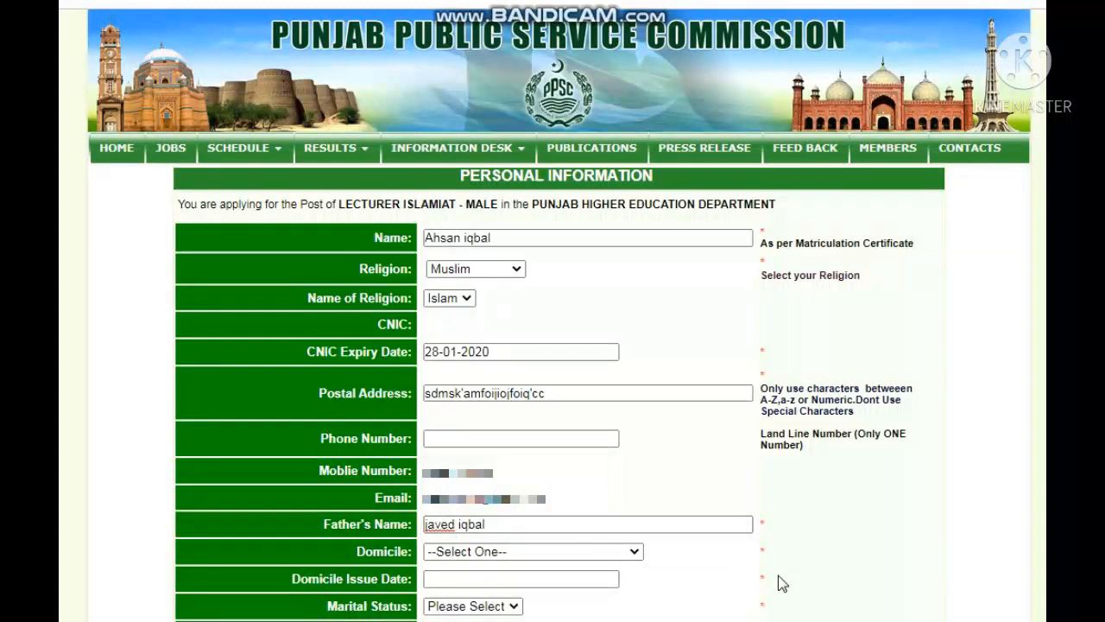
click(789, 559)
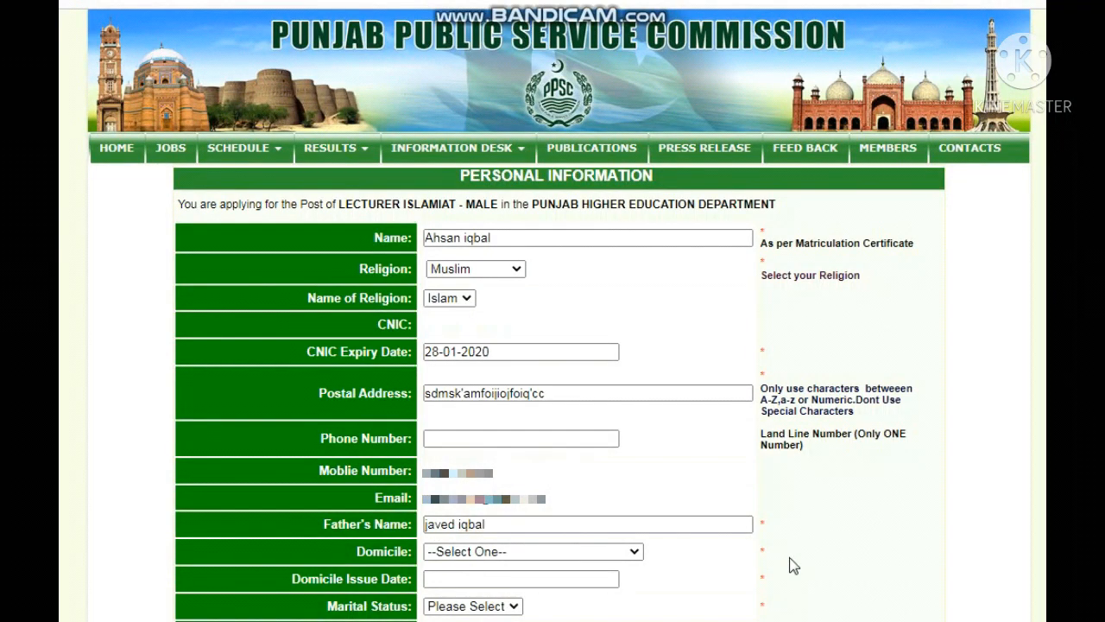
Step: Choose M. B. Din as the domicile district
click(549, 554)
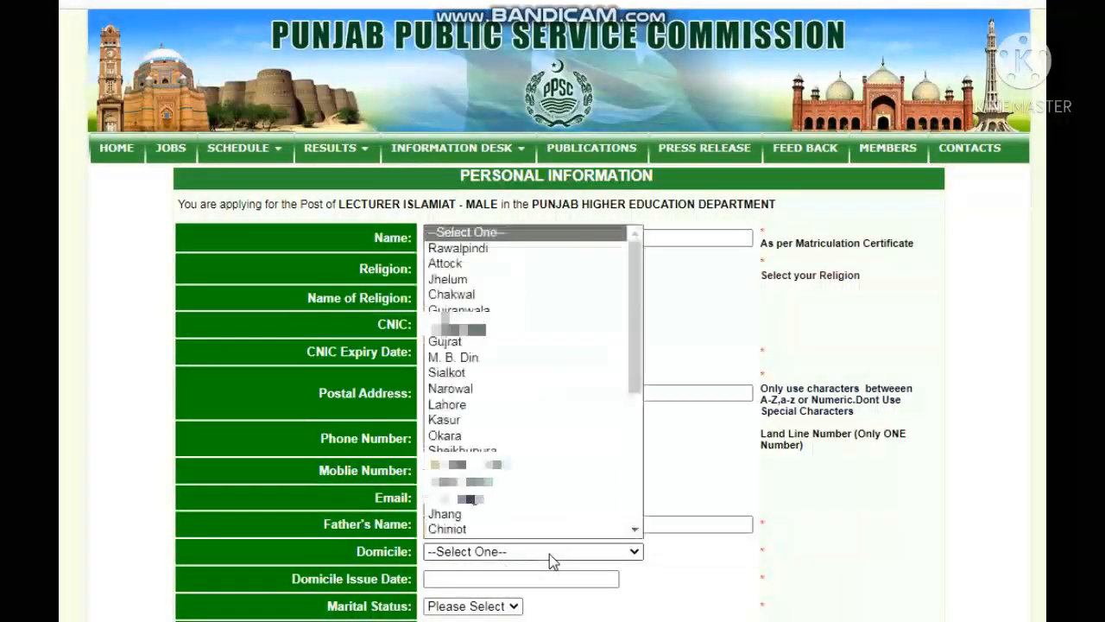
click(483, 356)
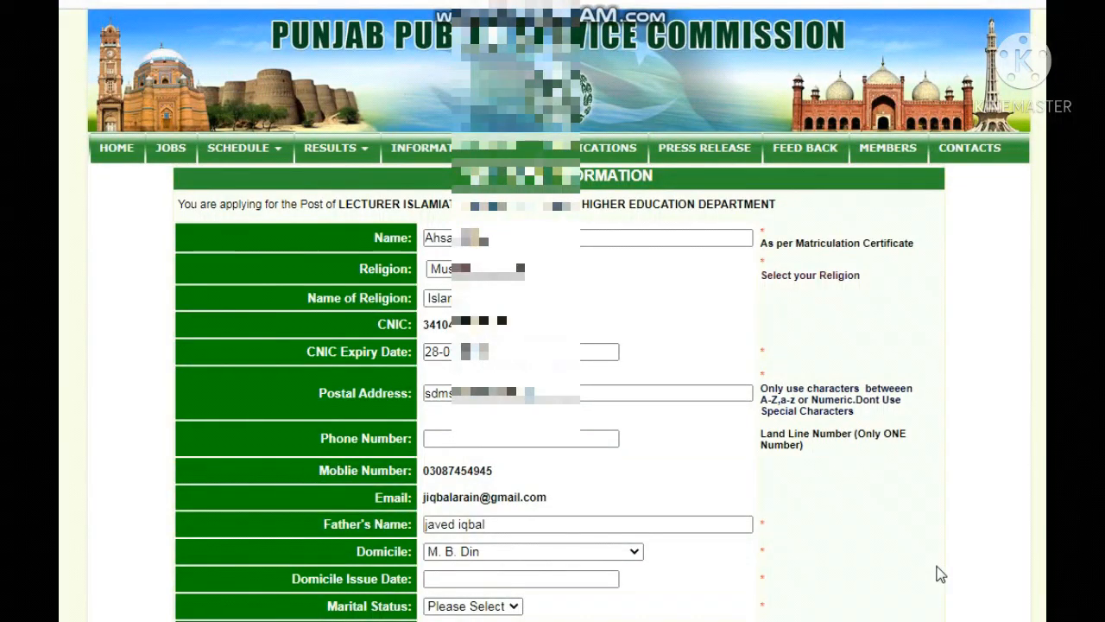
scroll(940, 574, down, 3)
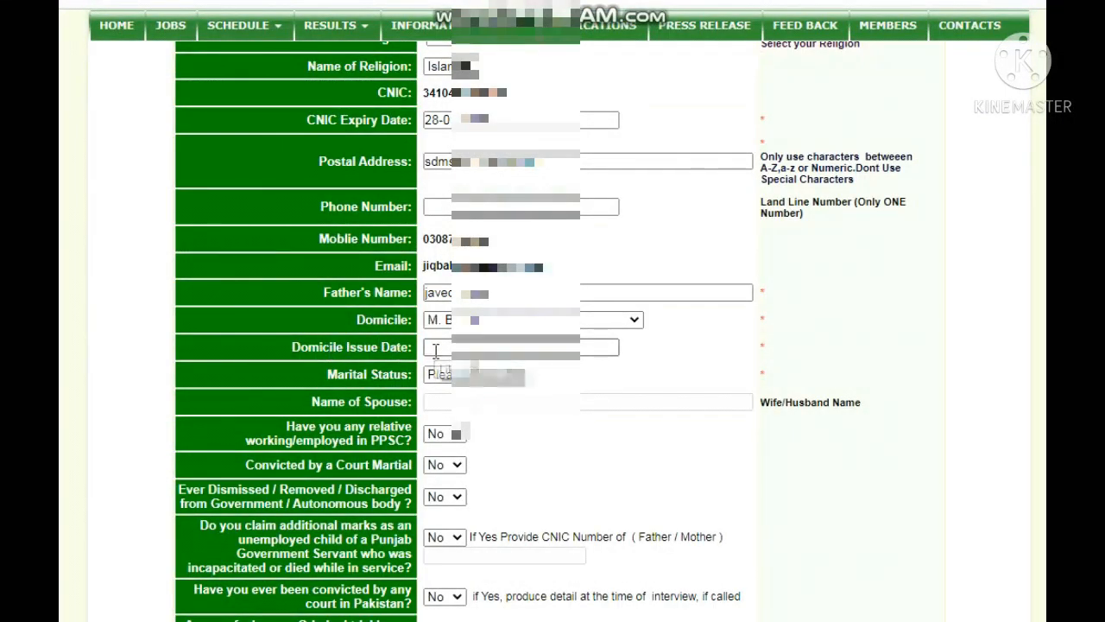
Step: Set the domicile issue date to 18-06-2024 using the calendar
click(436, 350)
text(dmw)
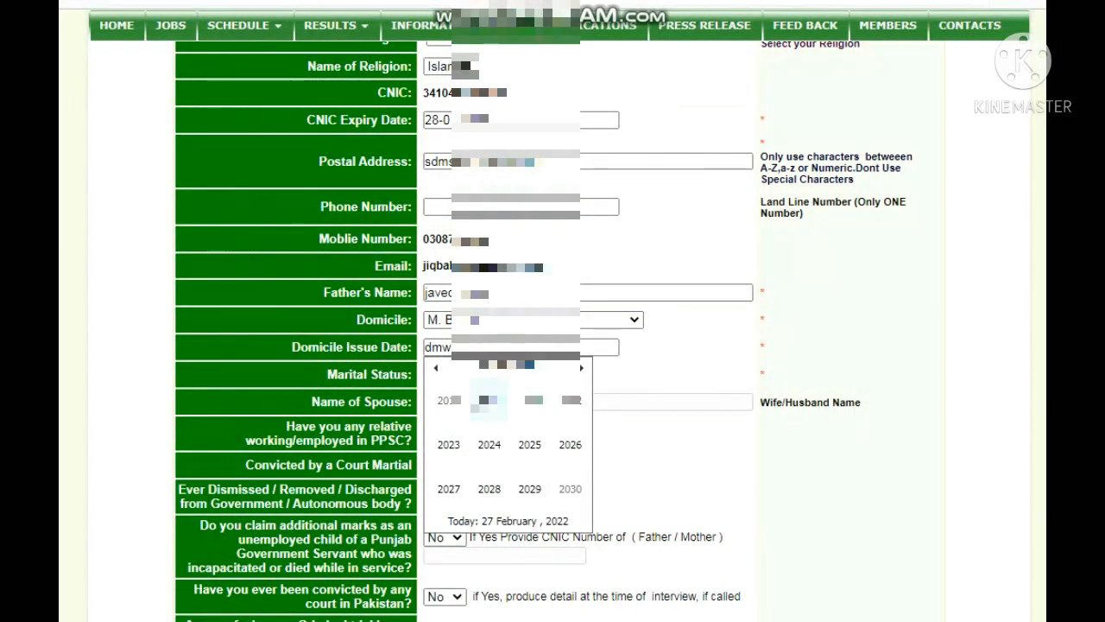
key(Tab)
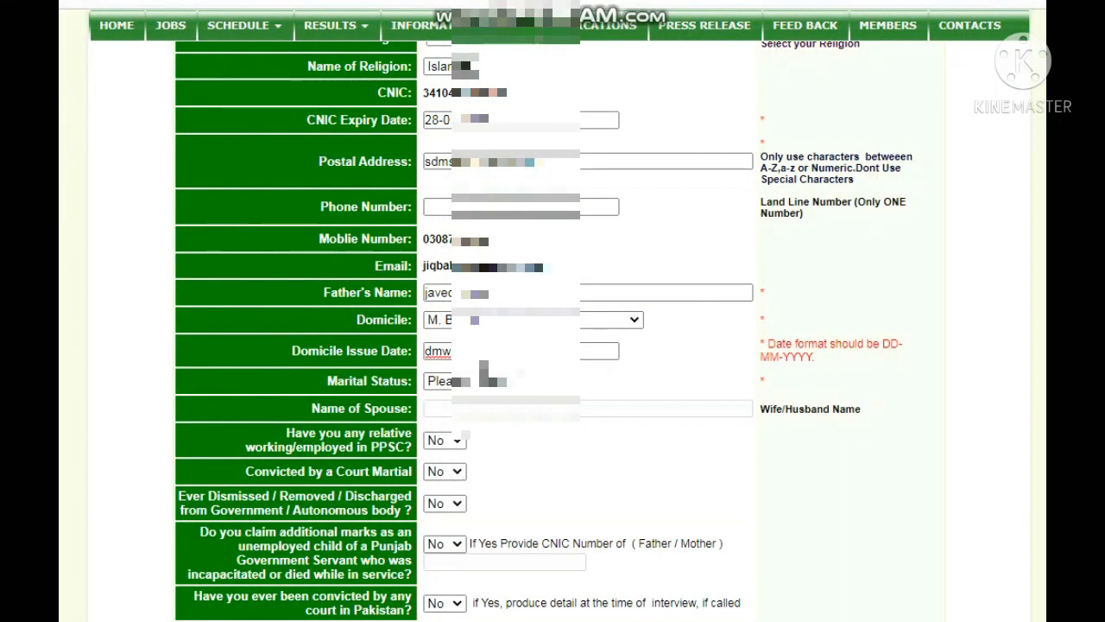
key(BackSpace)
key(BackSpace)
key(BackSpace)
click(482, 364)
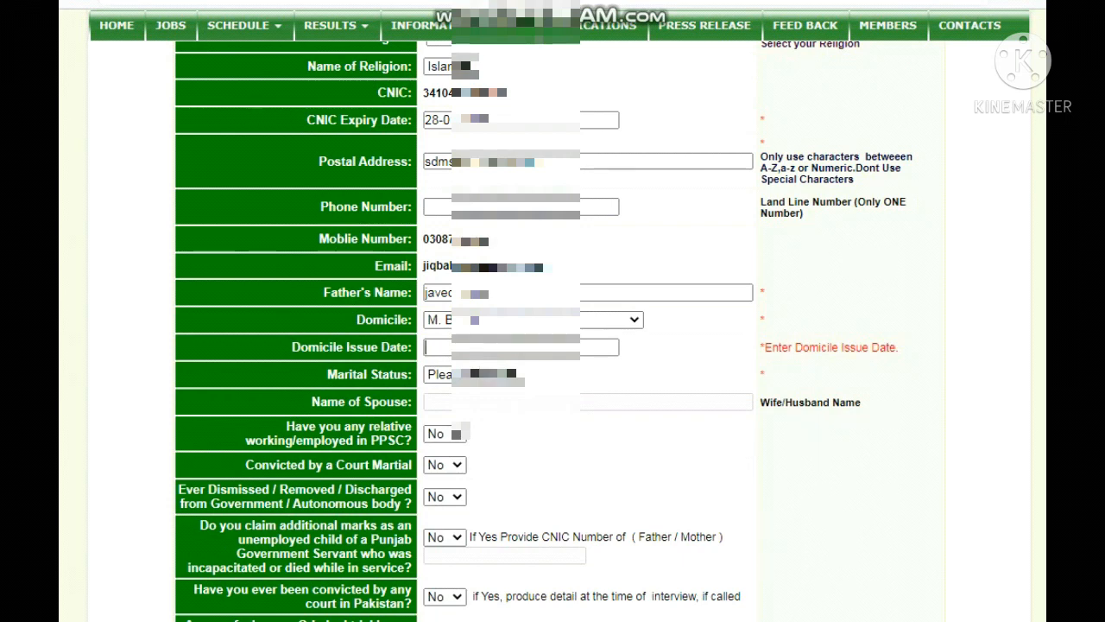
click(488, 347)
click(492, 465)
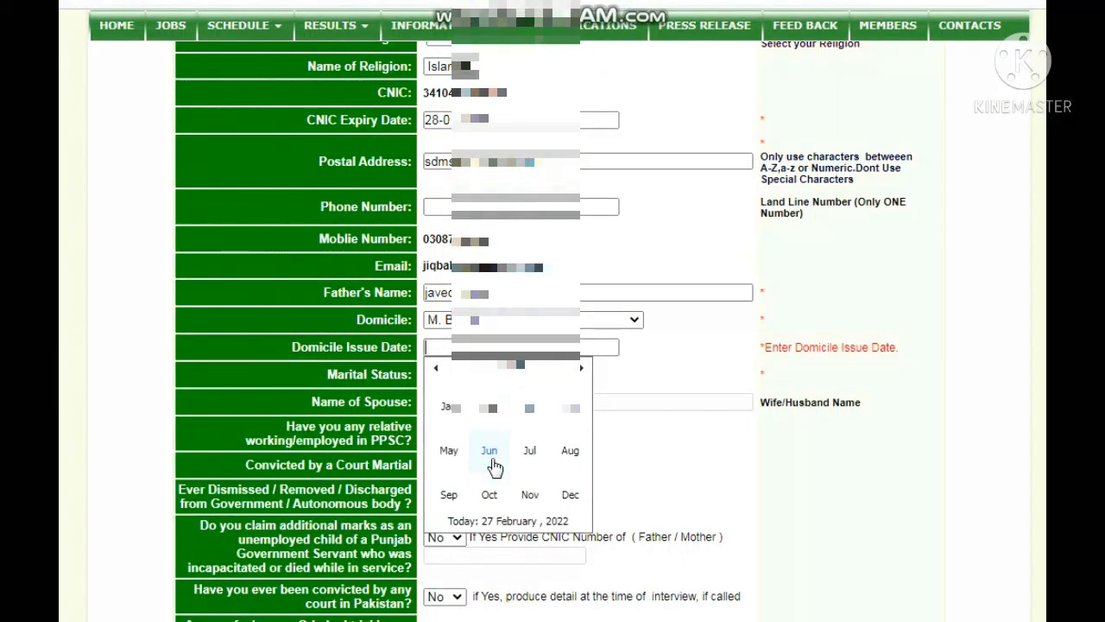
click(495, 466)
click(493, 464)
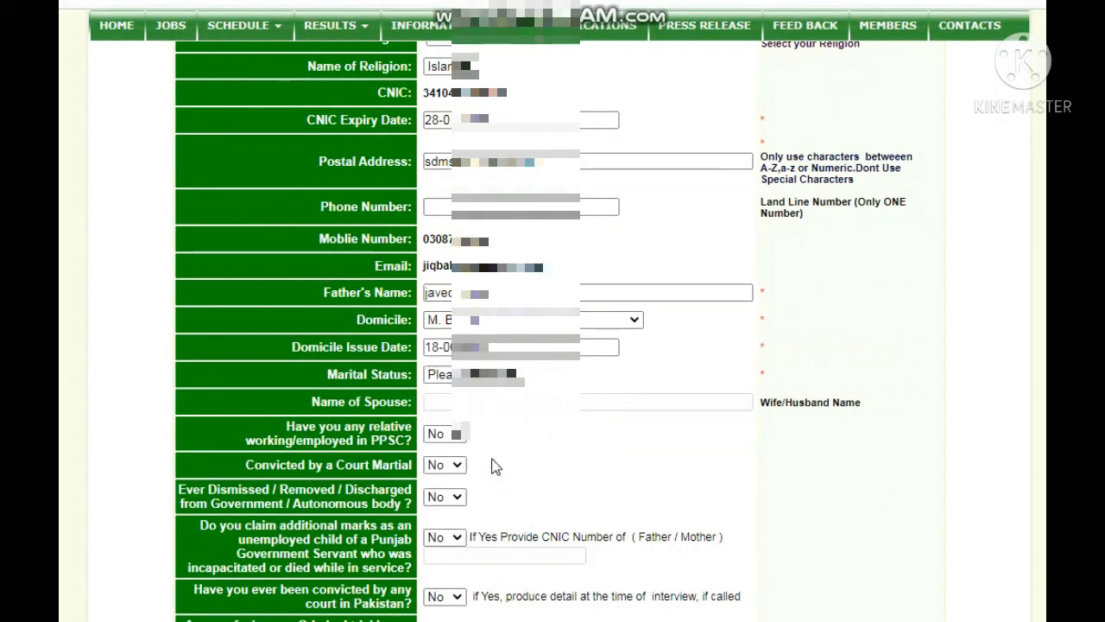
Step: Set marital status to Single
click(489, 374)
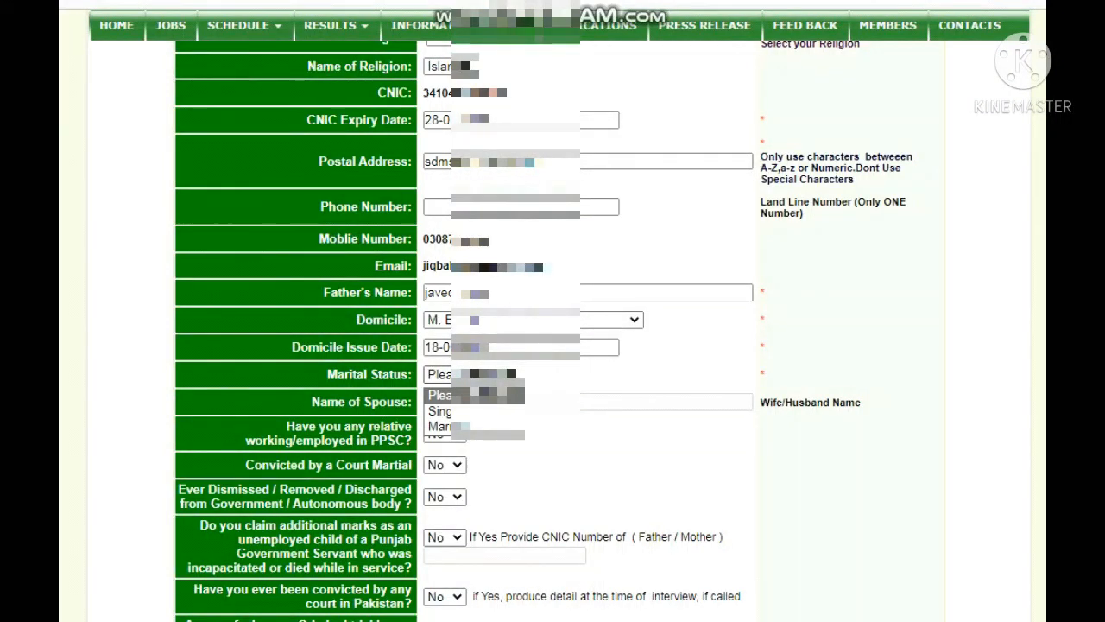
click(449, 411)
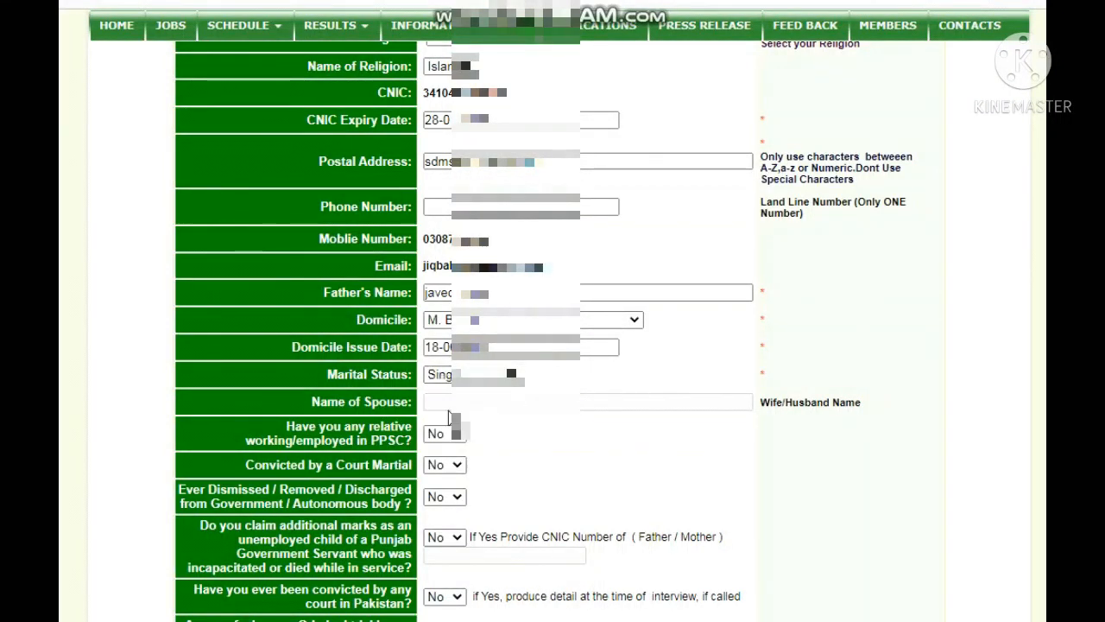
scroll(448, 417, up, 3)
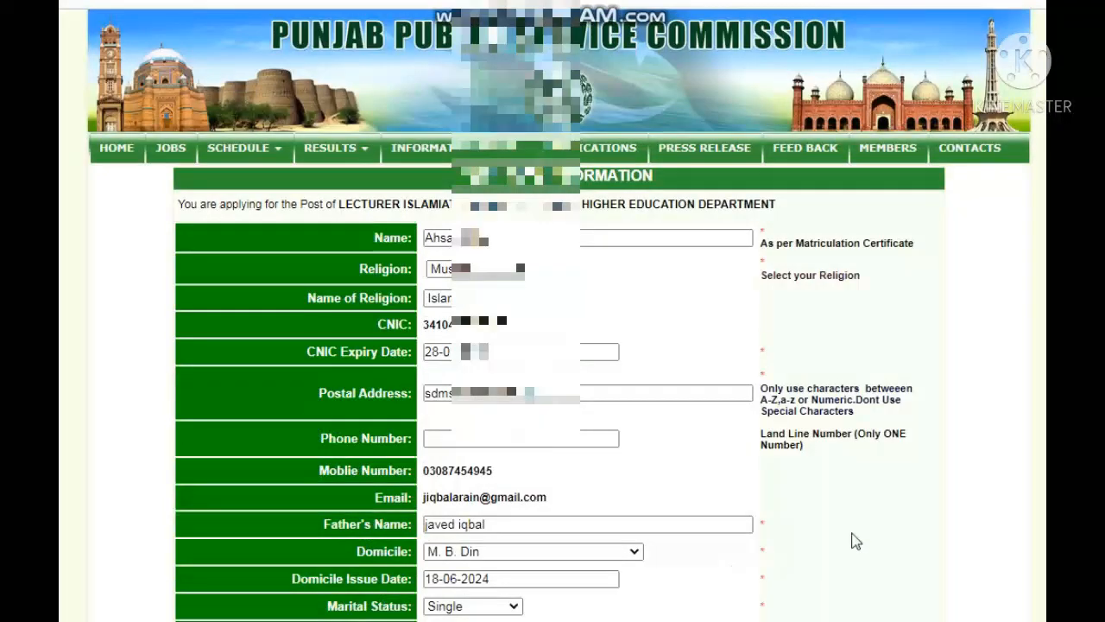
scroll(893, 534, down, 2)
Step: Choose Lahore as the written test centre and 0 chances availed
scroll(895, 536, down, 3)
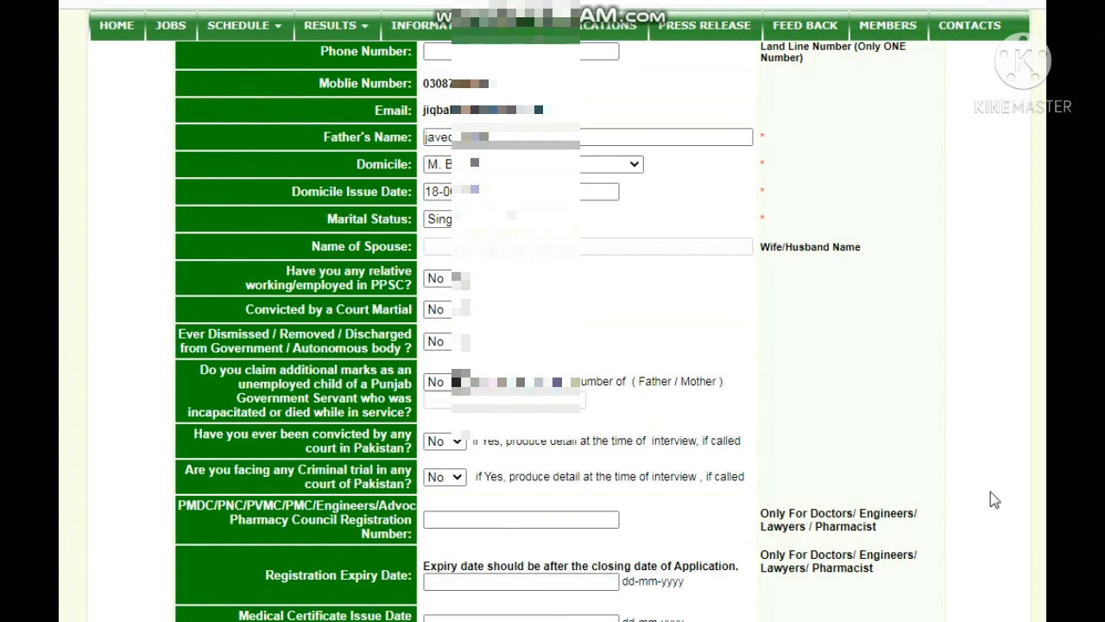
scroll(993, 497, down, 1)
scroll(1000, 499, down, 2)
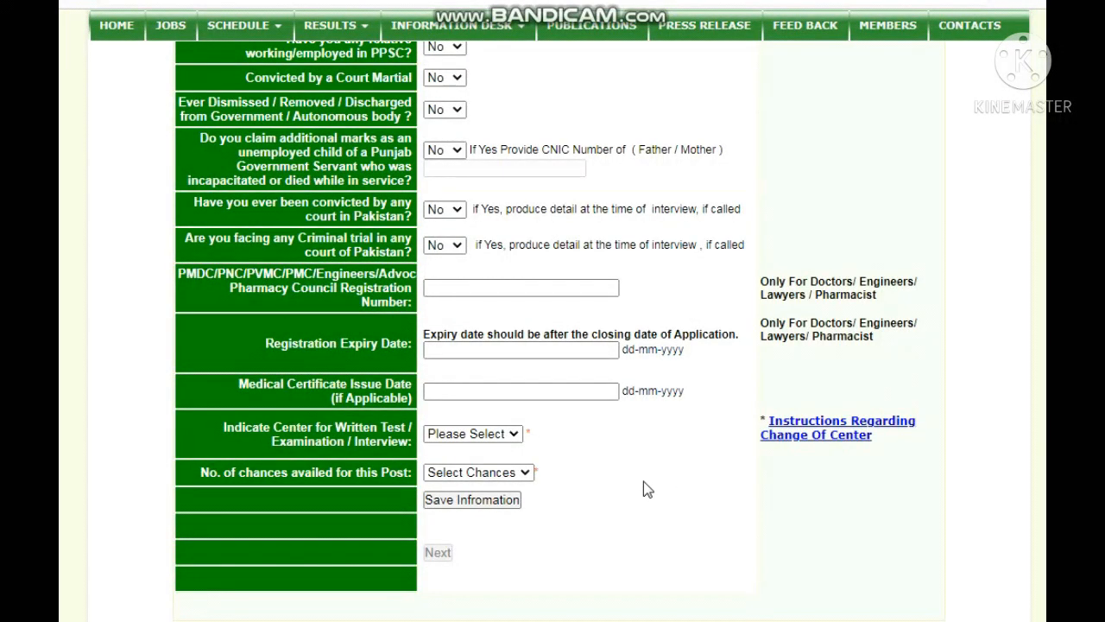
click(509, 440)
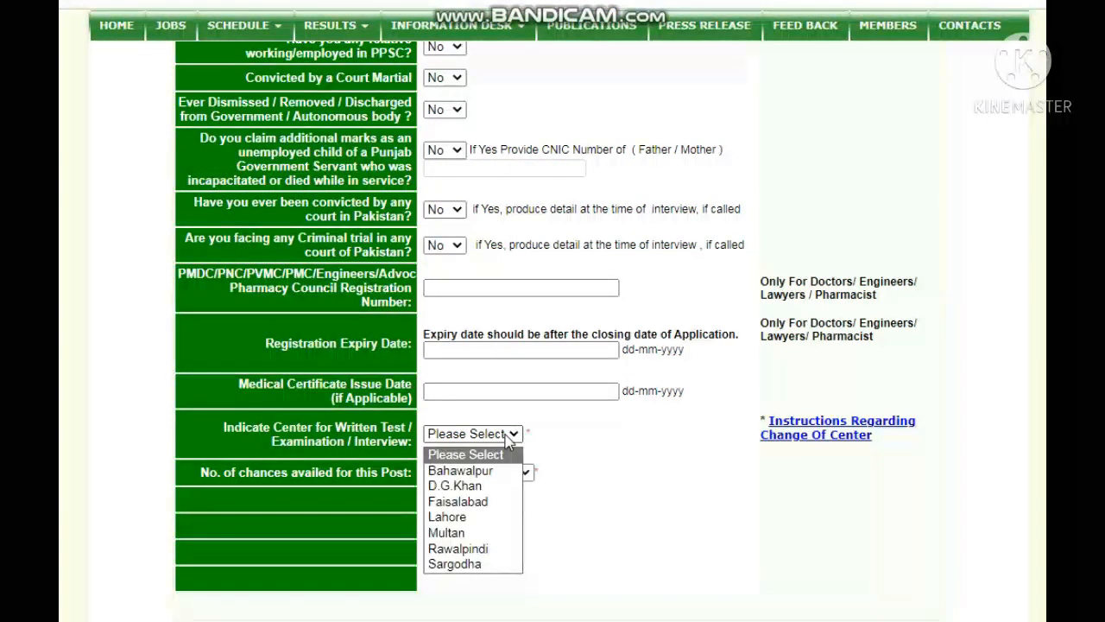
click(480, 515)
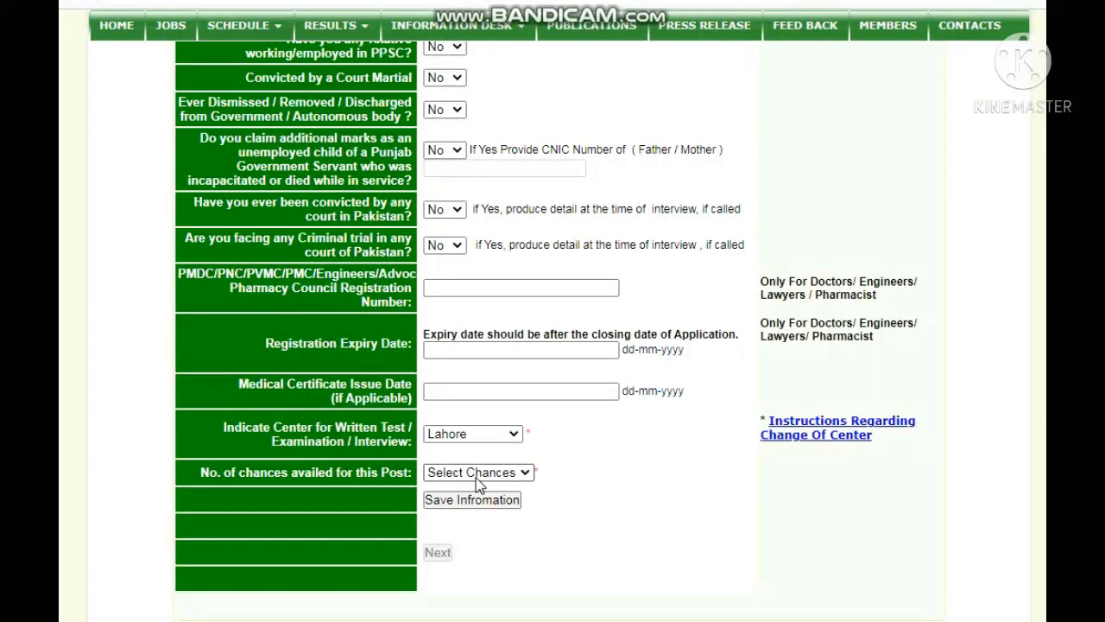
click(479, 474)
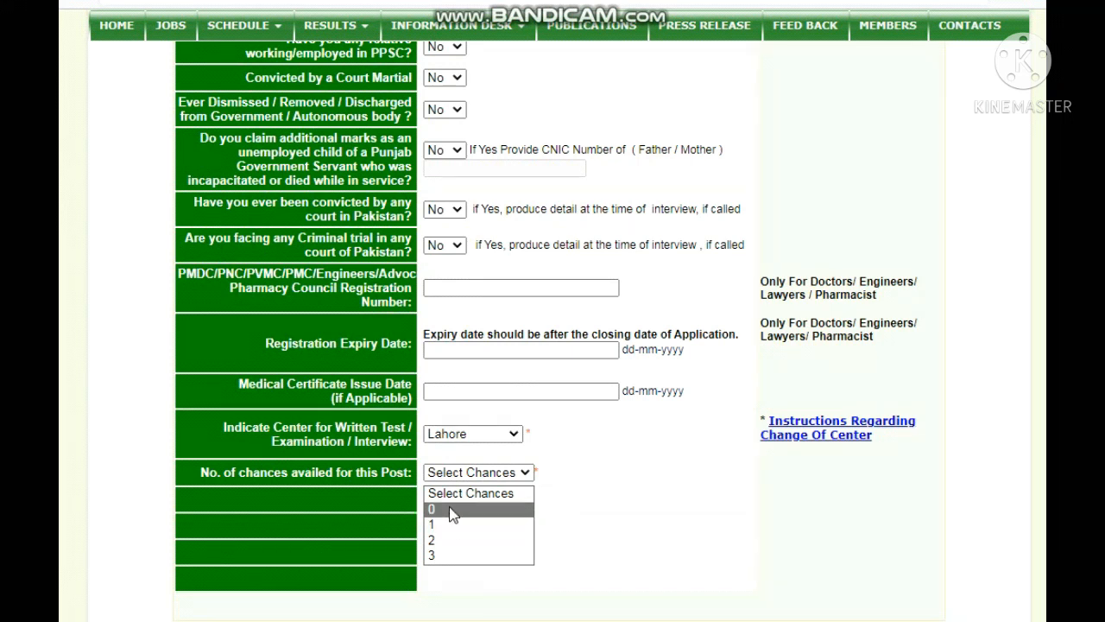
click(452, 511)
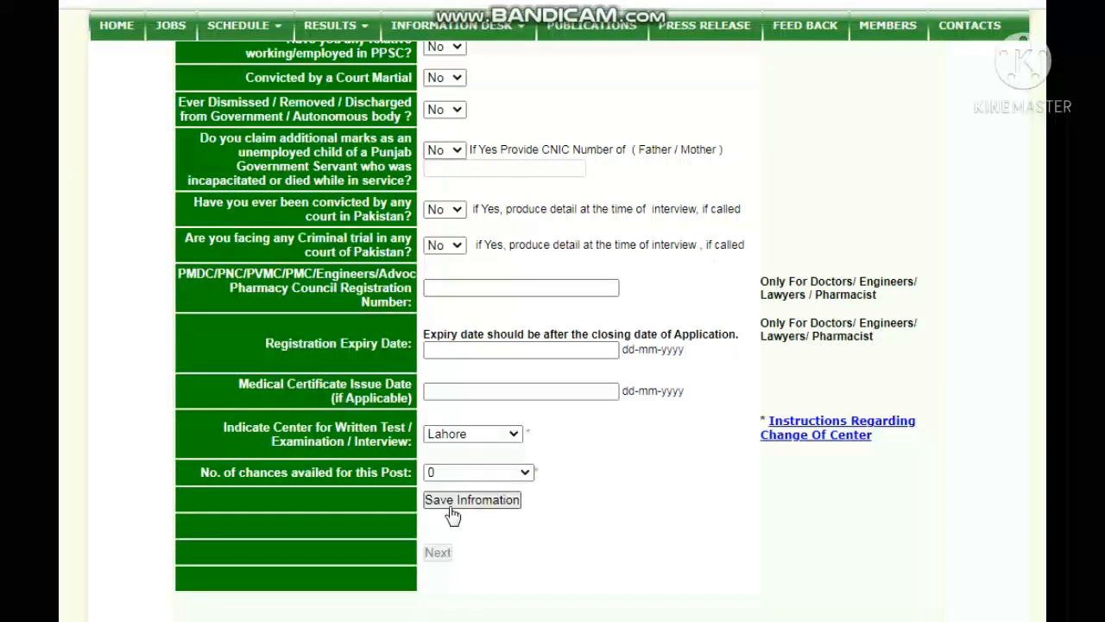
Step: Save the personal information and review the application status, where education and experience are still missing
click(451, 509)
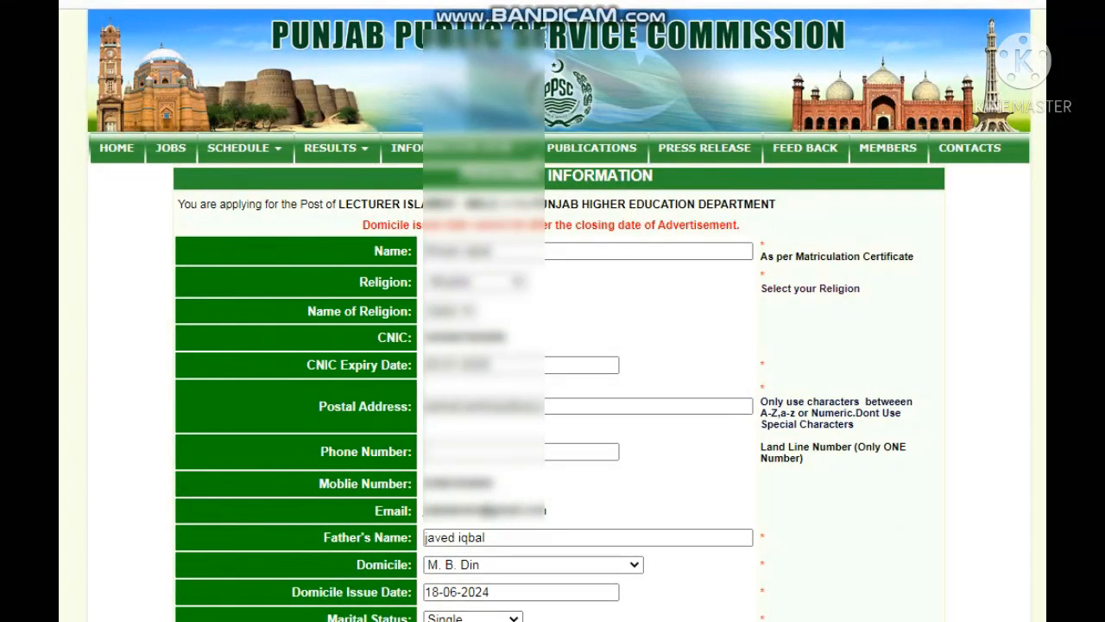
scroll(981, 351, down, 5)
scroll(713, 518, down, 2)
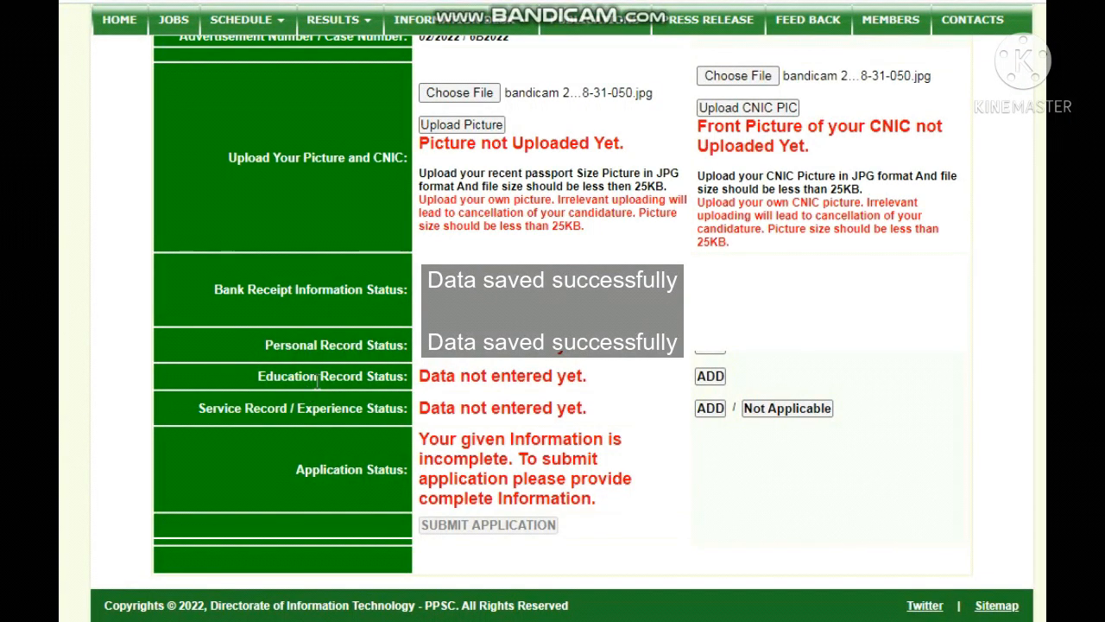
Step: Add an education record and proceed with qualification Set Number 1
click(709, 377)
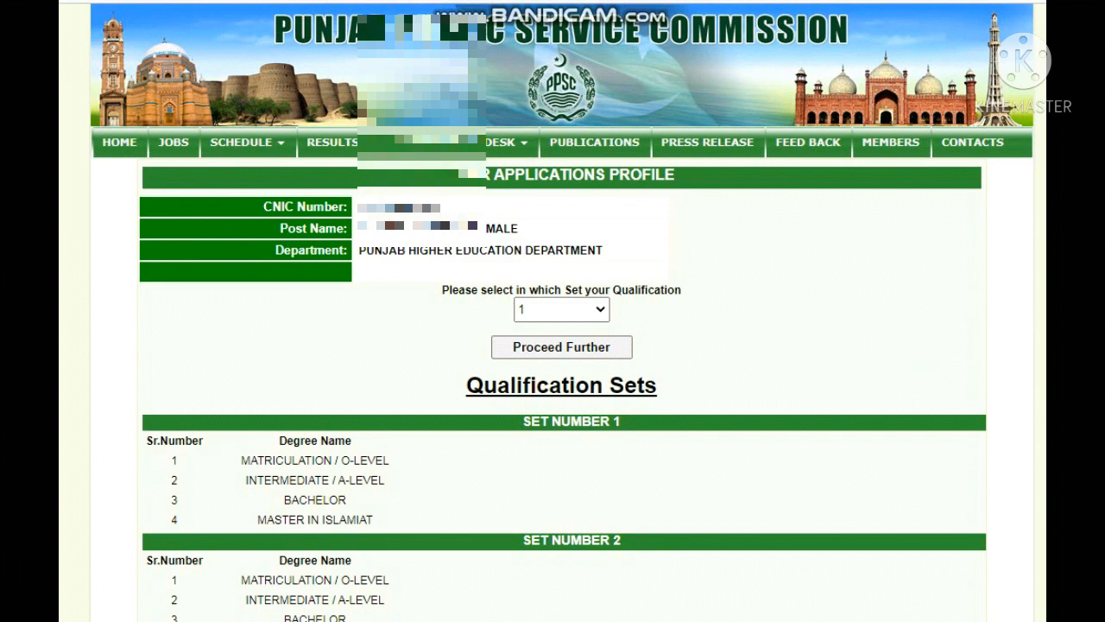
scroll(928, 373, down, 2)
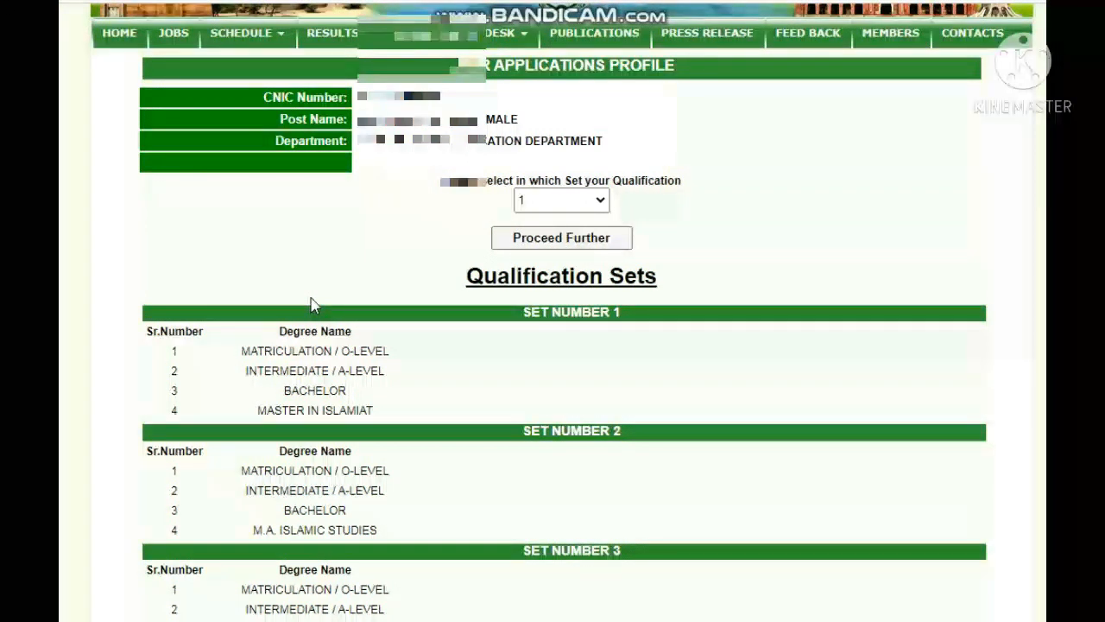
click(535, 241)
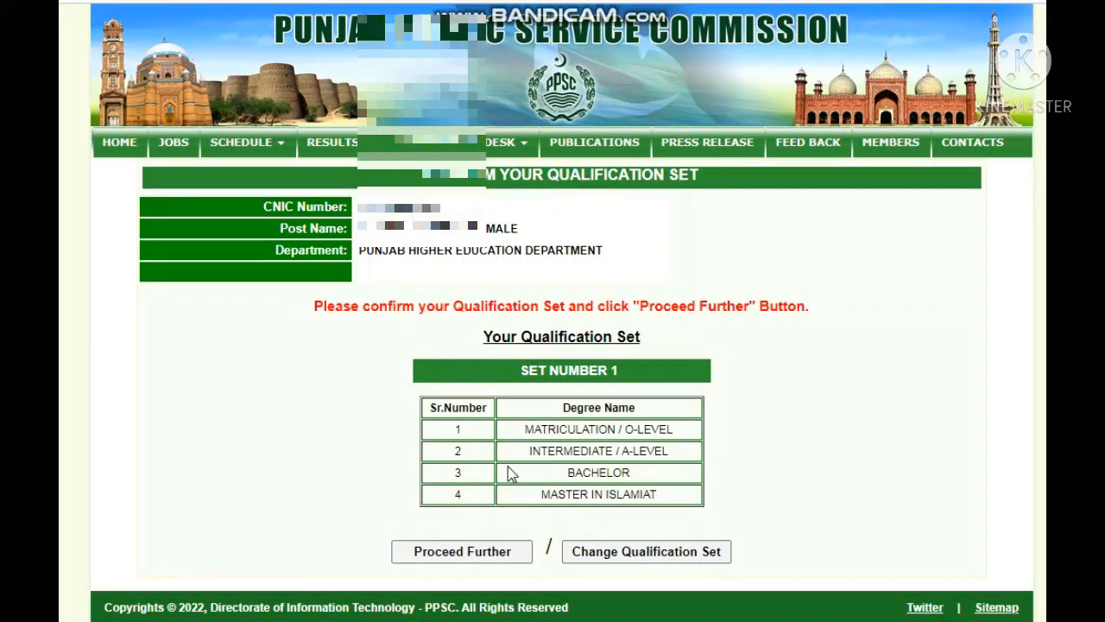
click(471, 554)
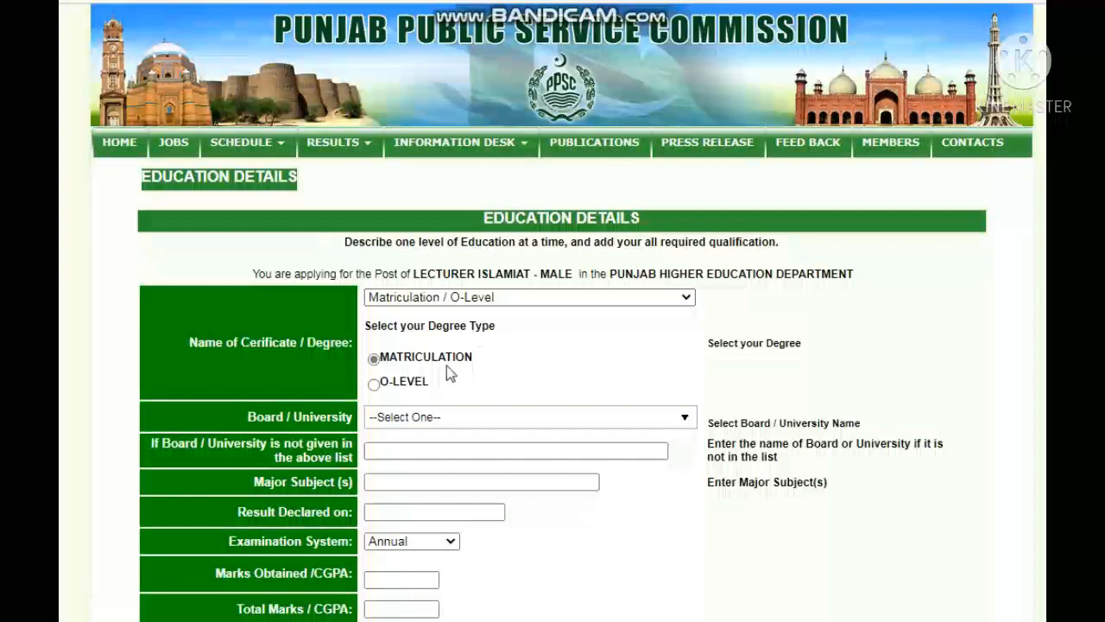
Step: Search the Board / University list for 'bise' on the Matriculation entry
click(462, 422)
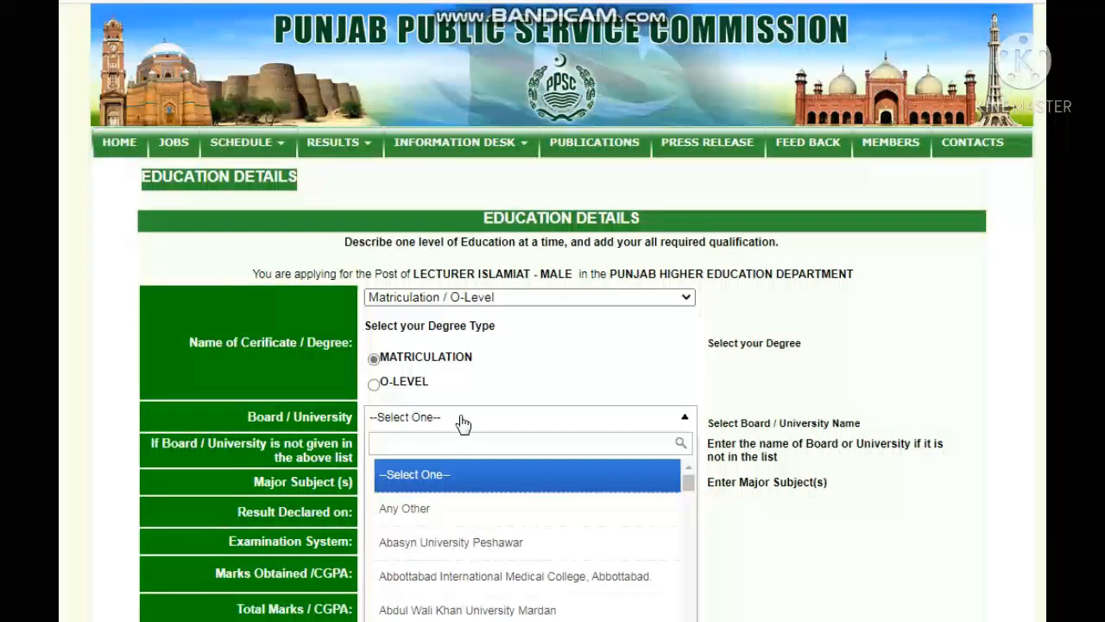
text(bise)
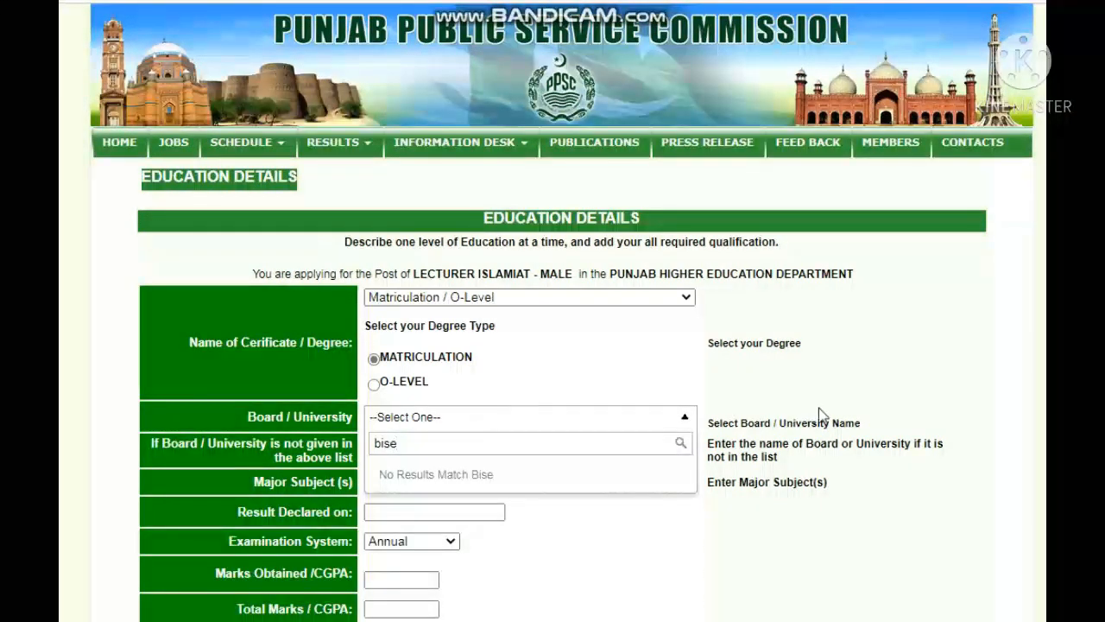
scroll(561, 345, down, 3)
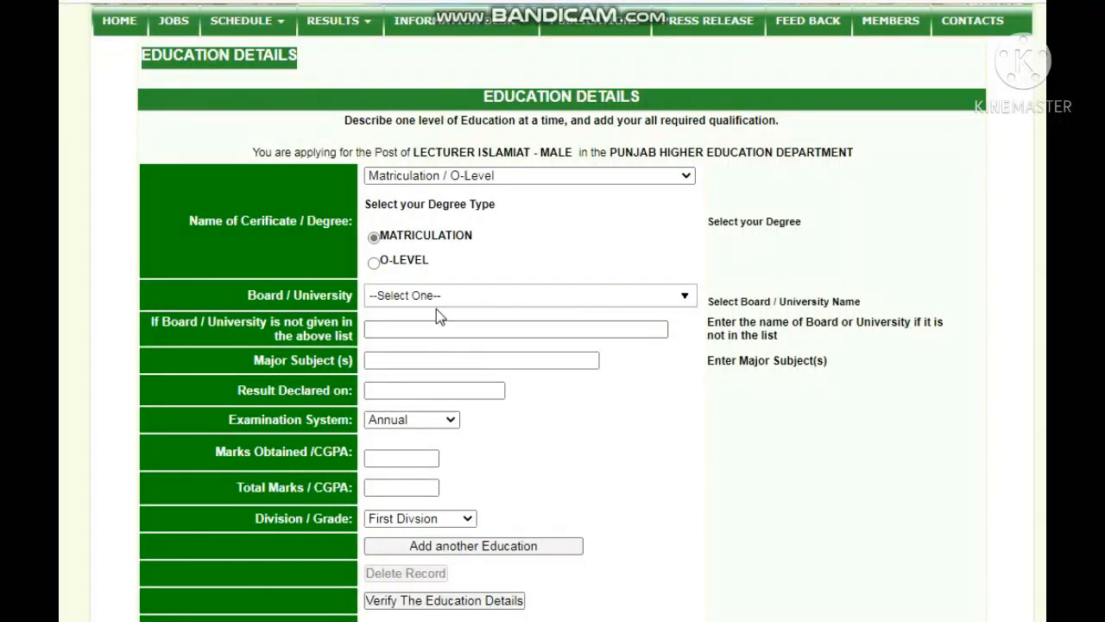
Step: Verify the education details, which report 4 qualifications required and none entered
click(430, 327)
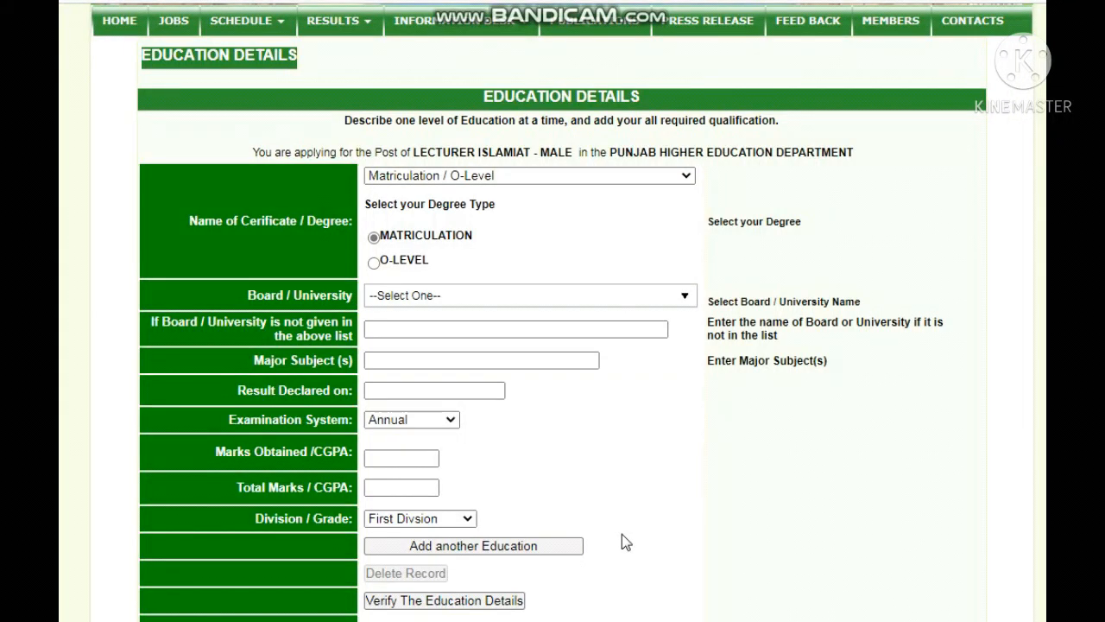
click(394, 605)
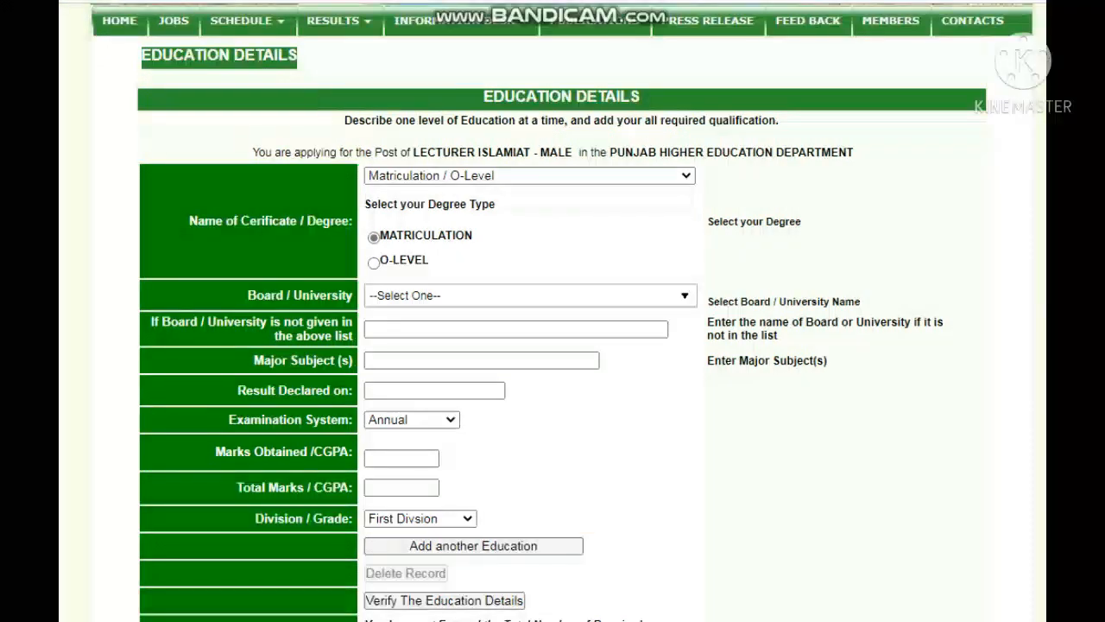
Step: Scroll down the page past Save Information toward the application status
scroll(403, 514, down, 2)
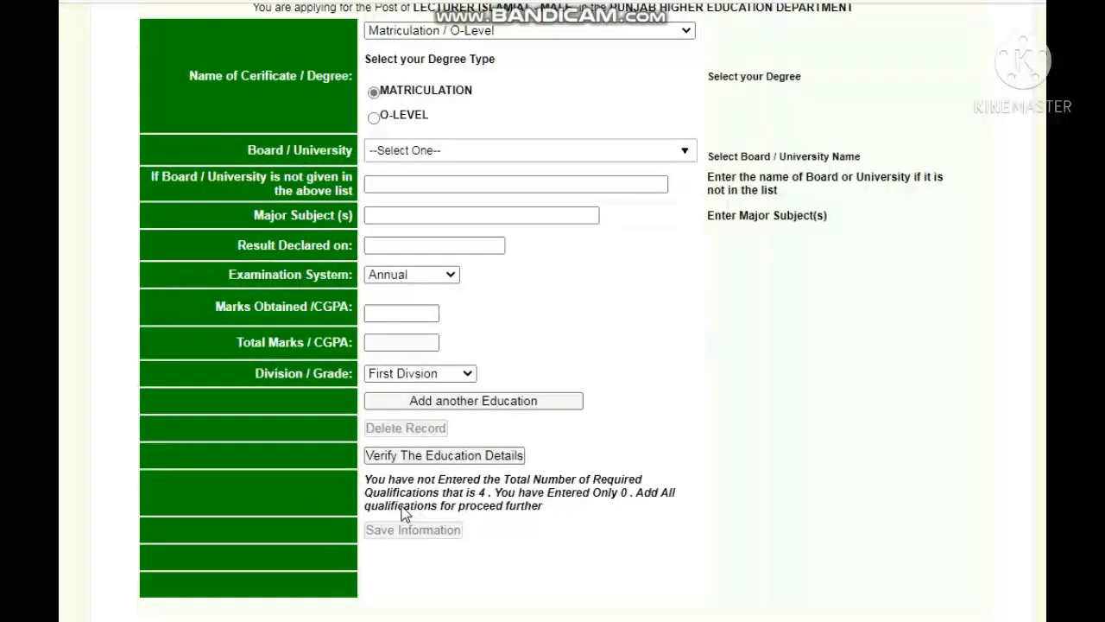
scroll(403, 514, down, 1)
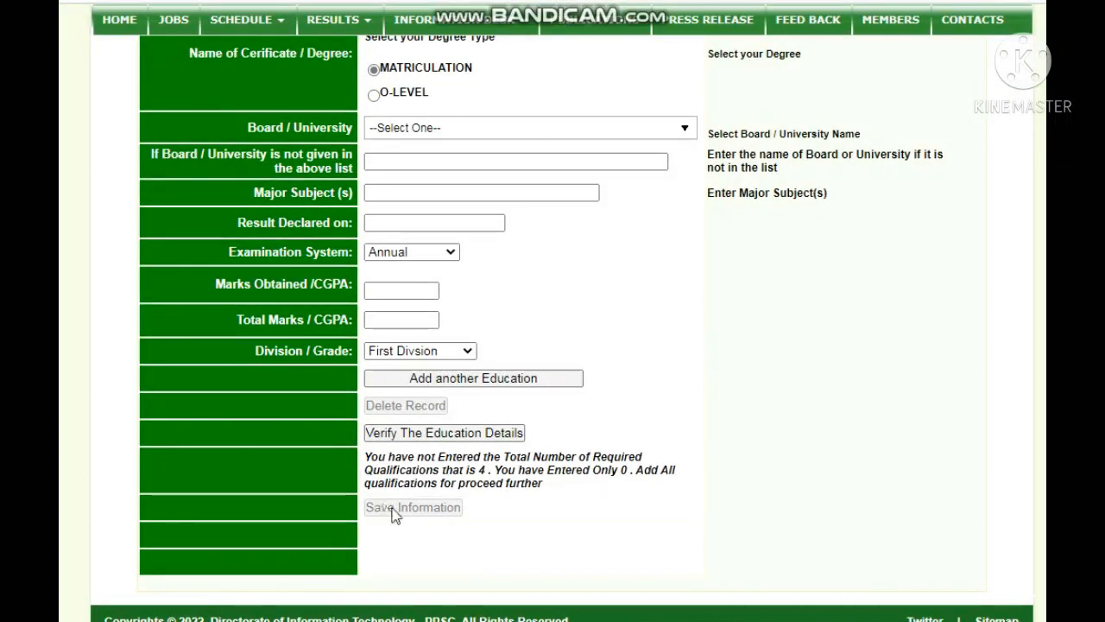